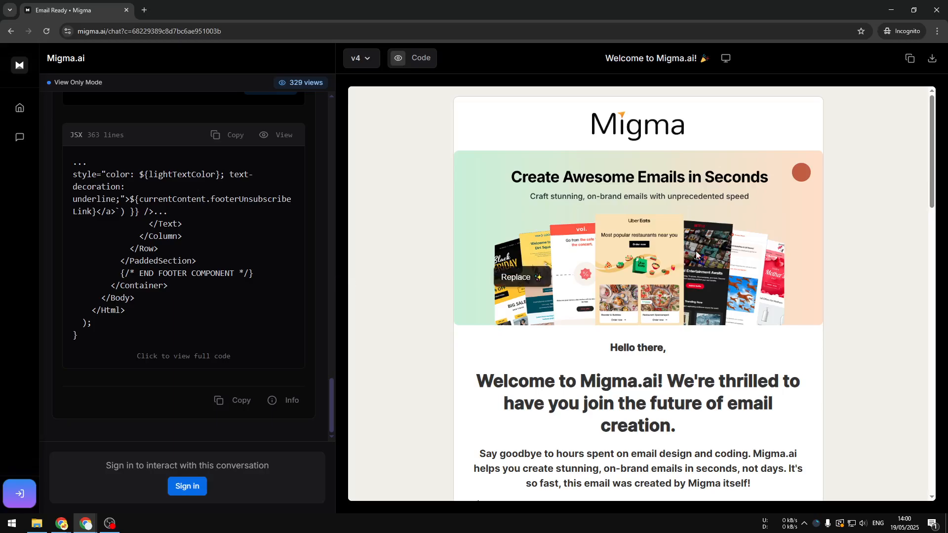
Look through the sample welcome email preview down to the "See Migma in Action" section
scroll(774, 229, down, 4)
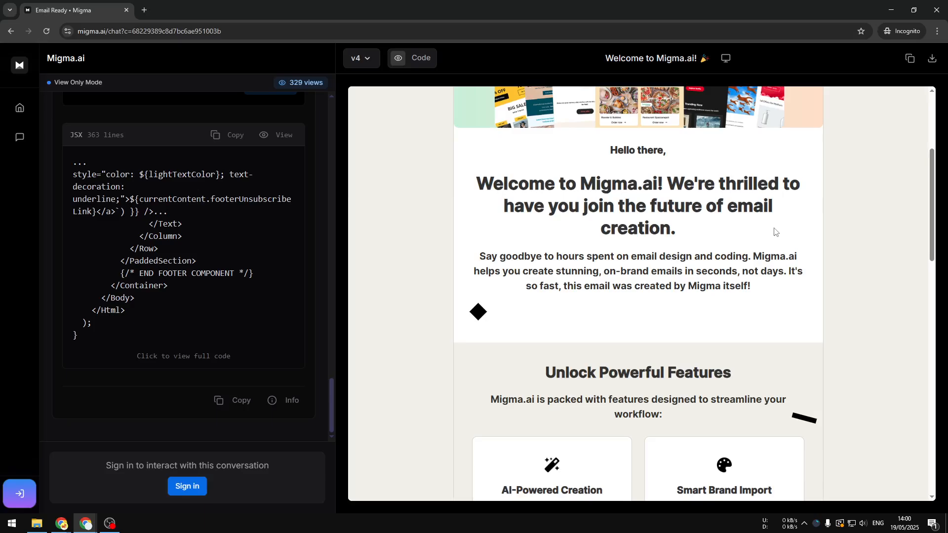
scroll(774, 233, down, 4)
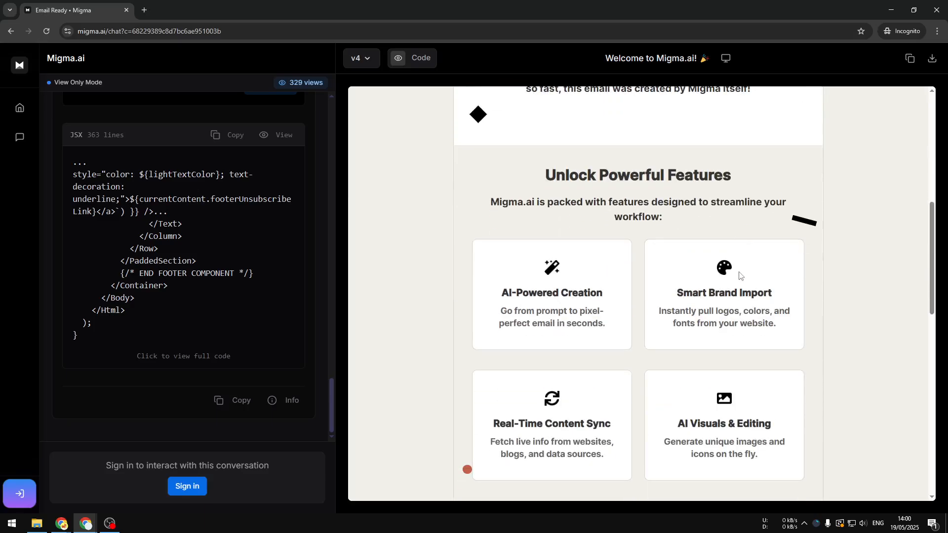
scroll(719, 259, down, 4)
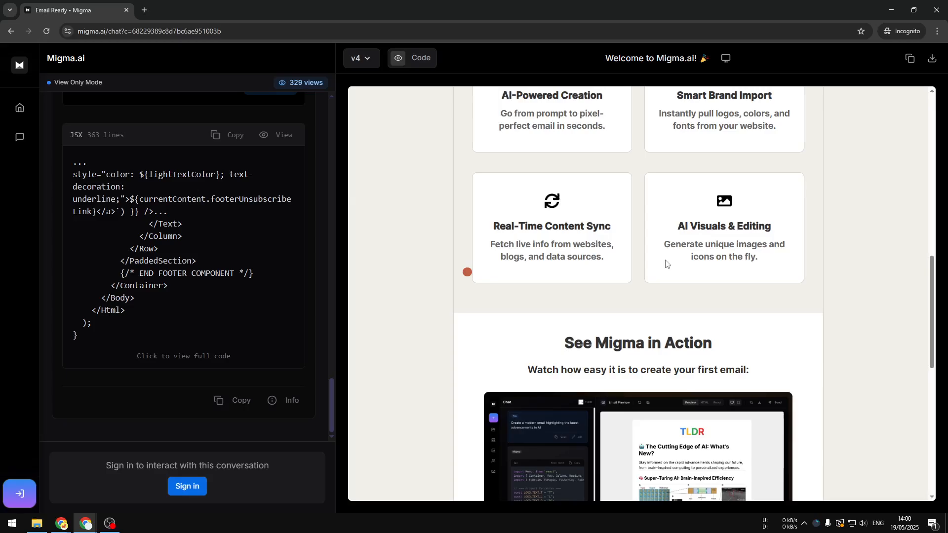
scroll(648, 240, down, 3)
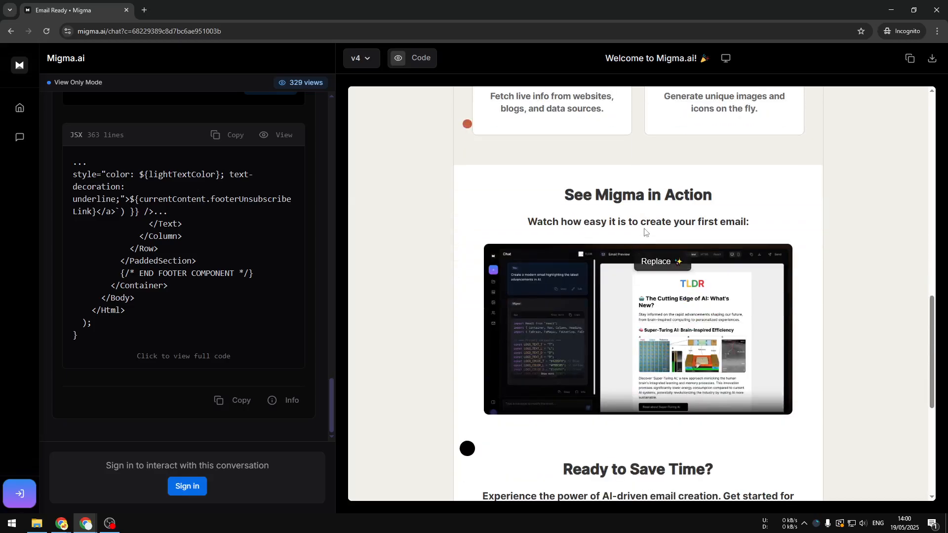
Open the list of projects and brands in the account
click(17, 72)
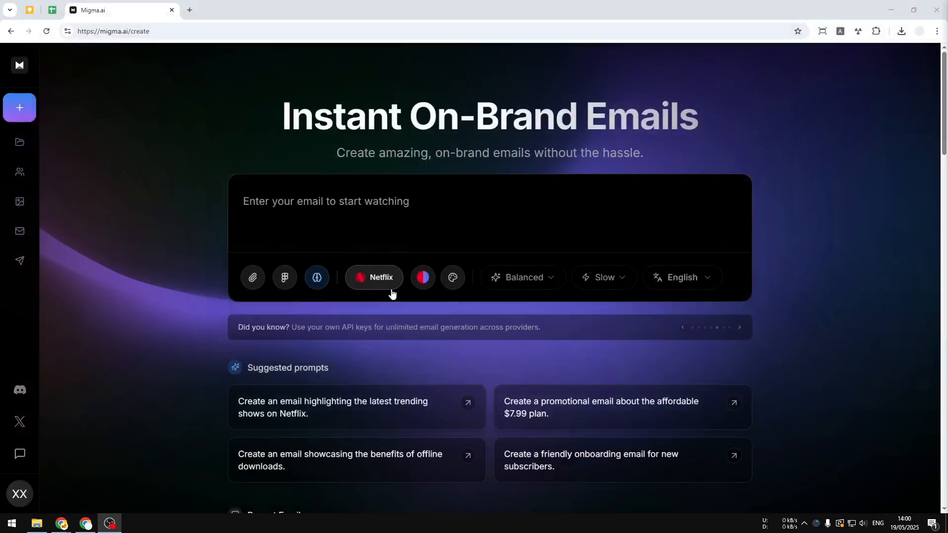
click(19, 143)
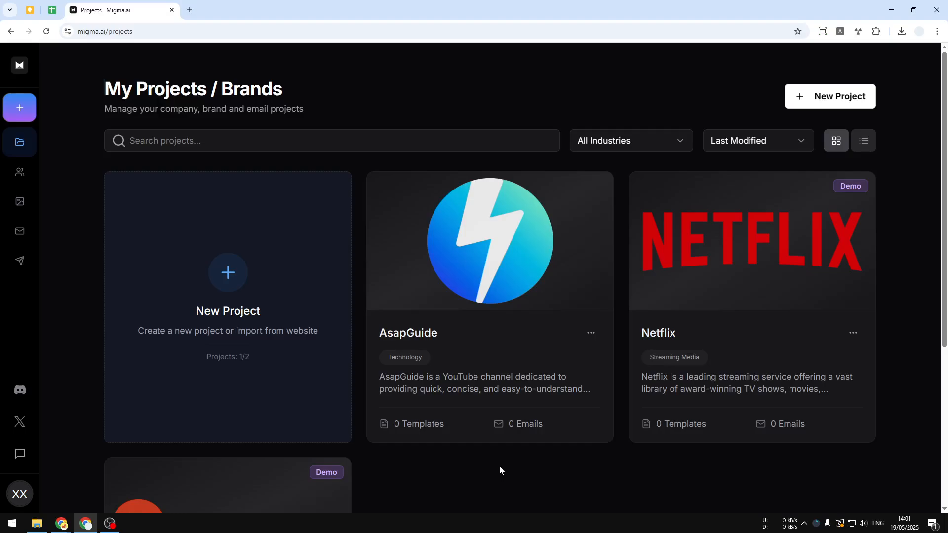
Start a new chat and enter the prompt "Create an email about the latest Microsoft Surface news"
click(20, 111)
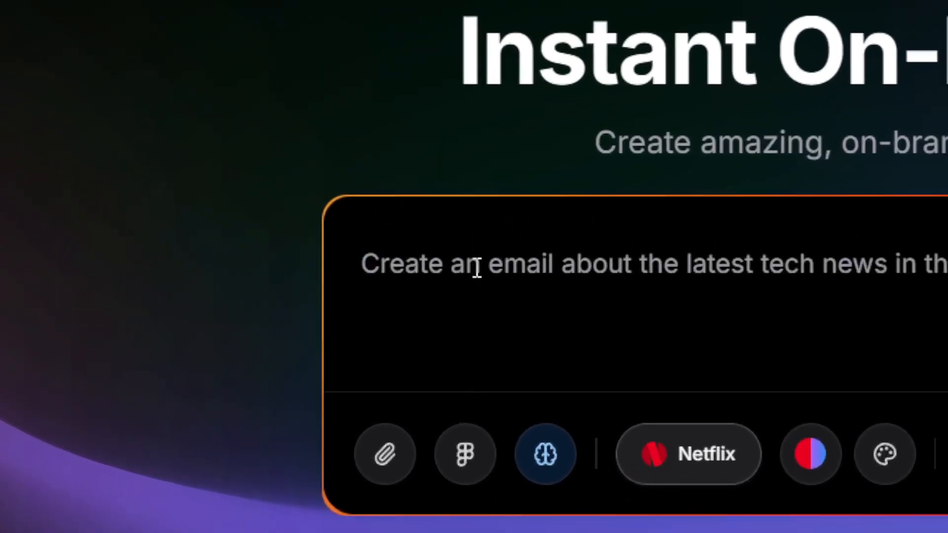
text(Create an e)
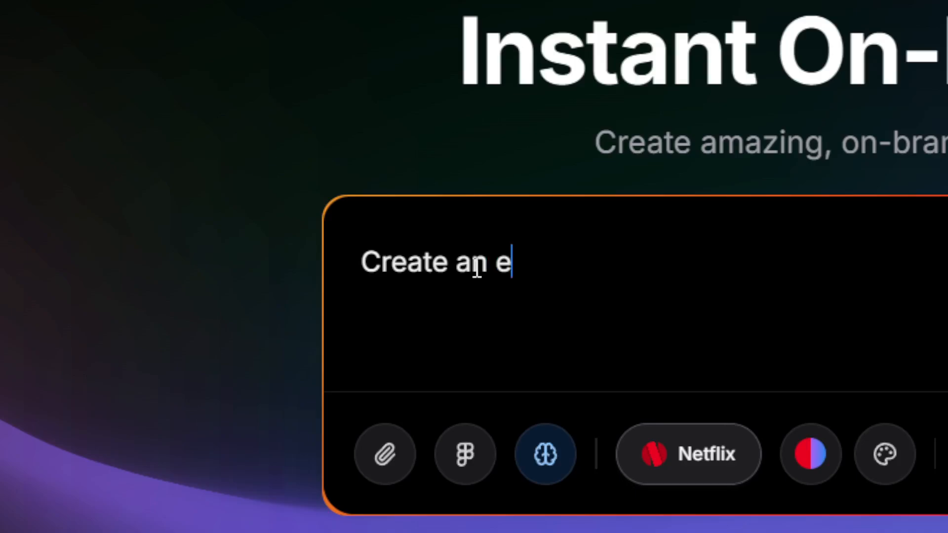
text(mail about )
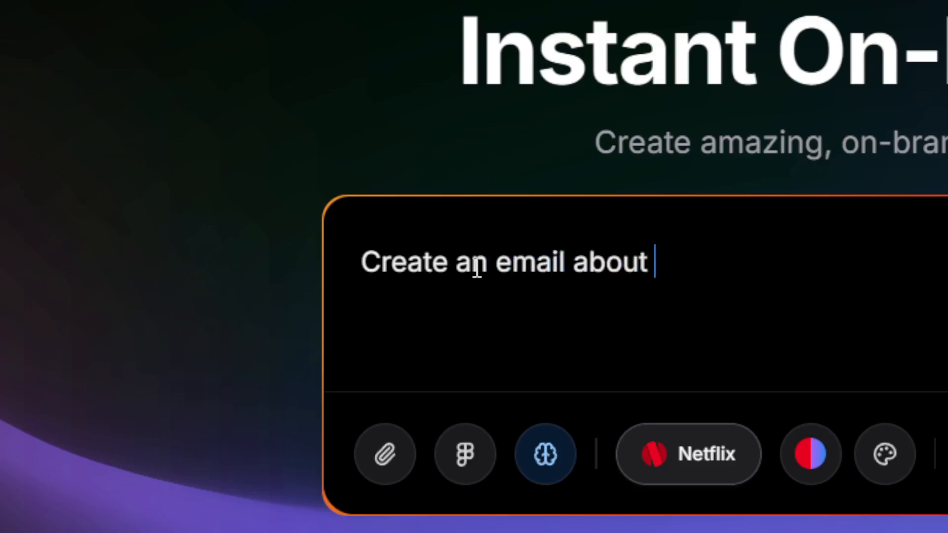
text(the latest)
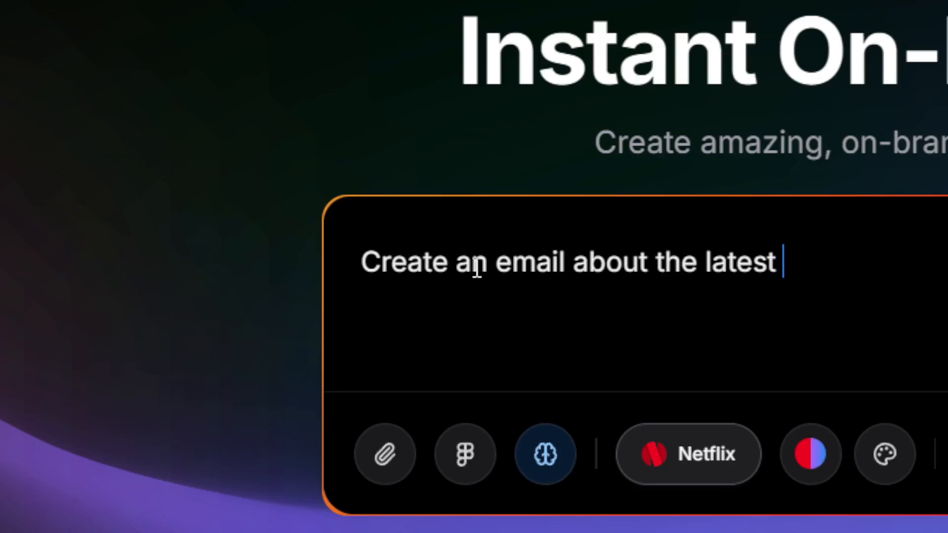
text( Microsoft Surface news)
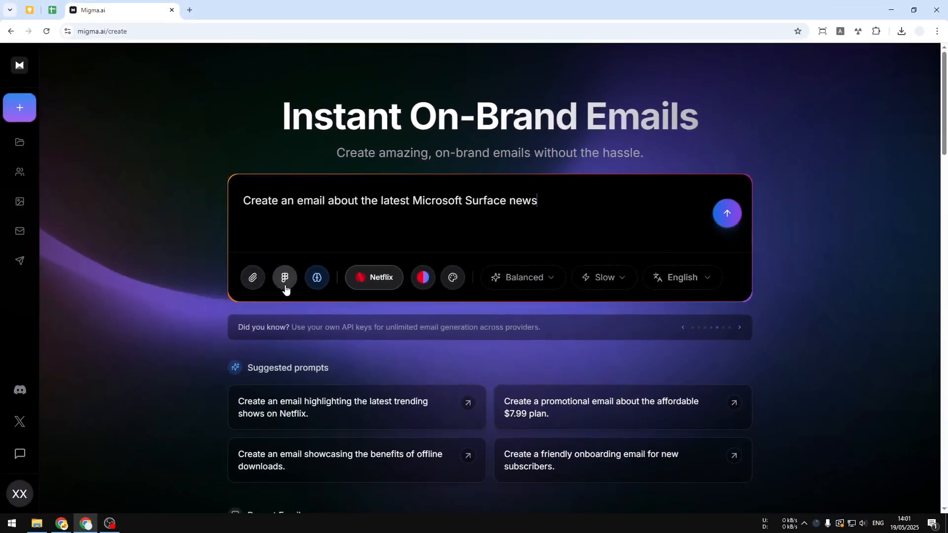
Turn Superpower off for the prompt, review its feature description, and activate it again
click(314, 283)
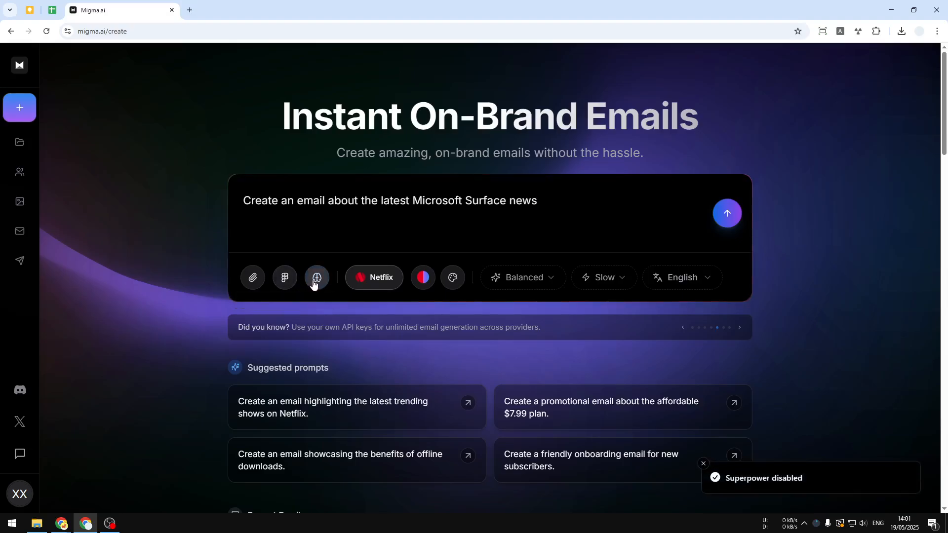
click(313, 284)
drag(408, 204, 533, 199)
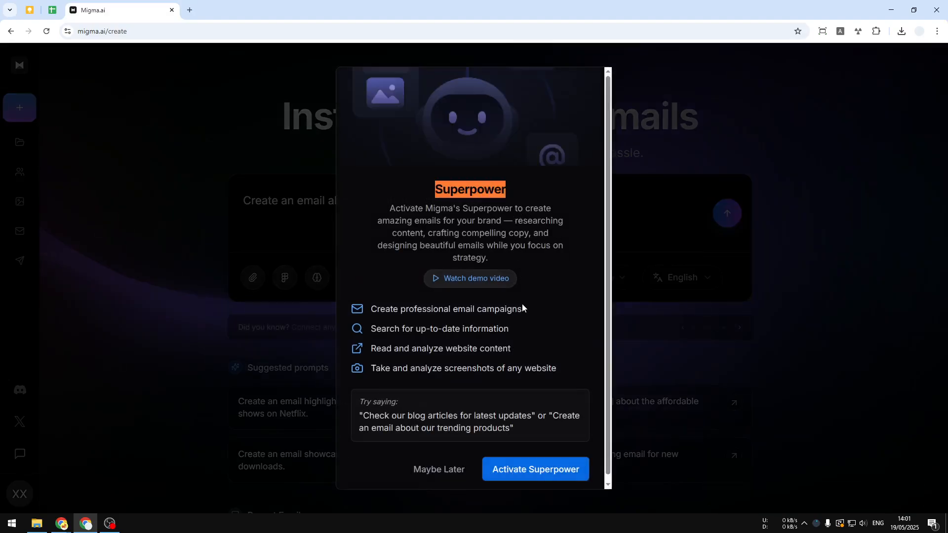
scroll(527, 341, down, 1)
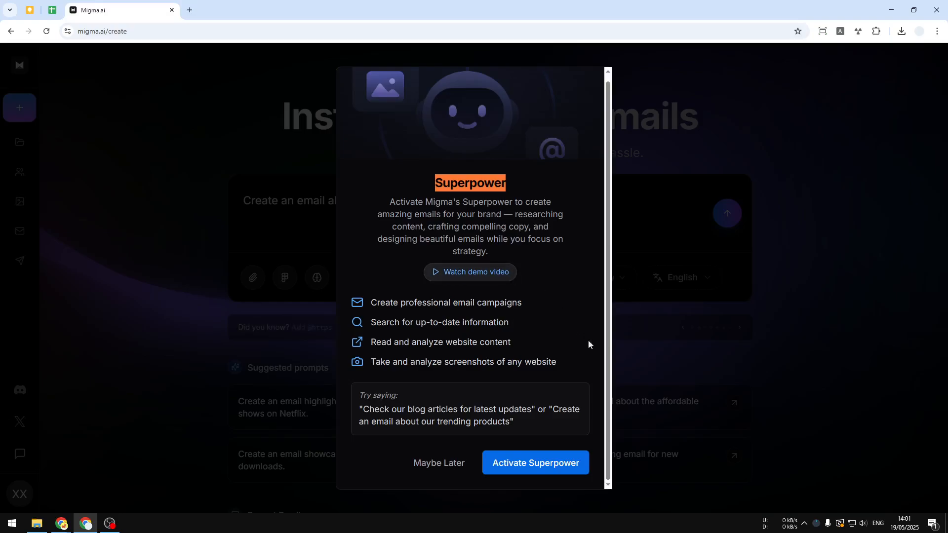
click(519, 466)
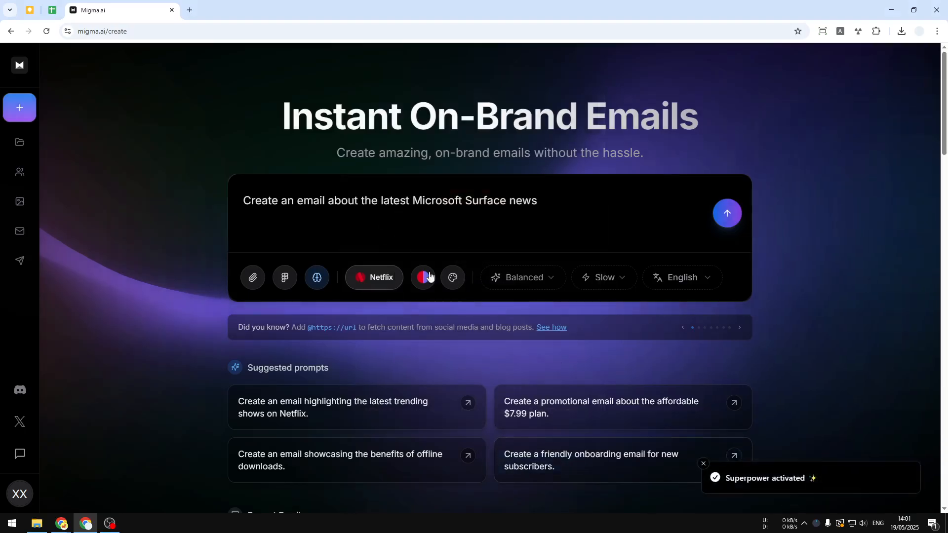
Select the Netflix demo project as the source of branding for the email
click(376, 278)
click(376, 278)
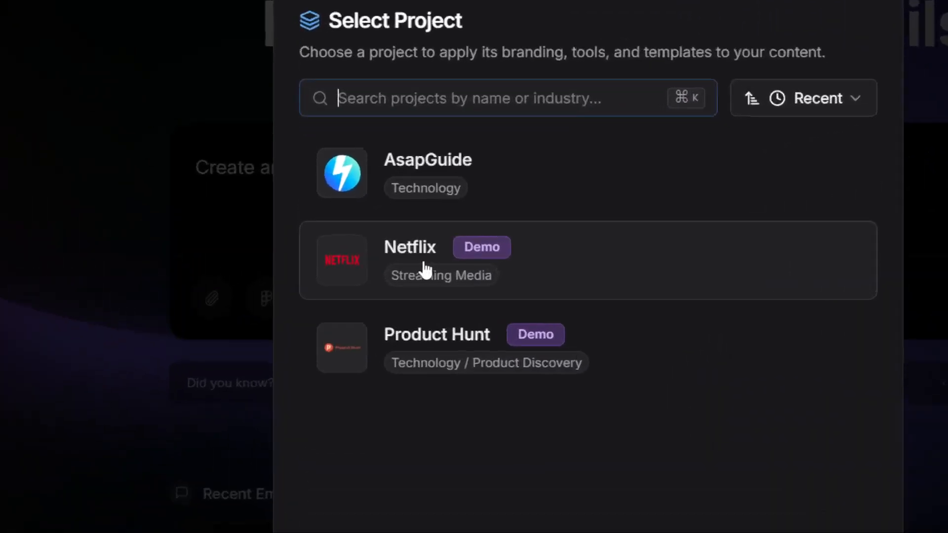
click(425, 268)
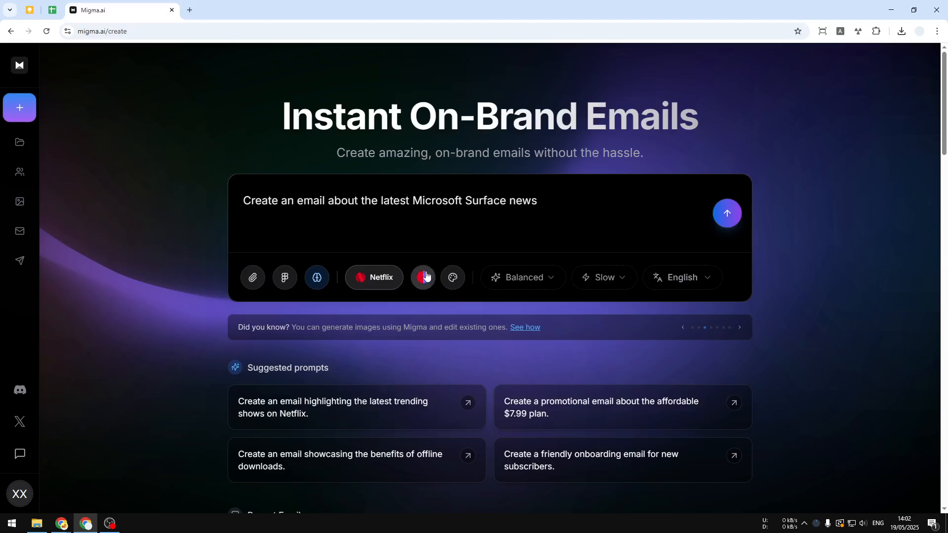
Set the Netflix project's color theme to Ruby Dark and save the color settings
click(423, 276)
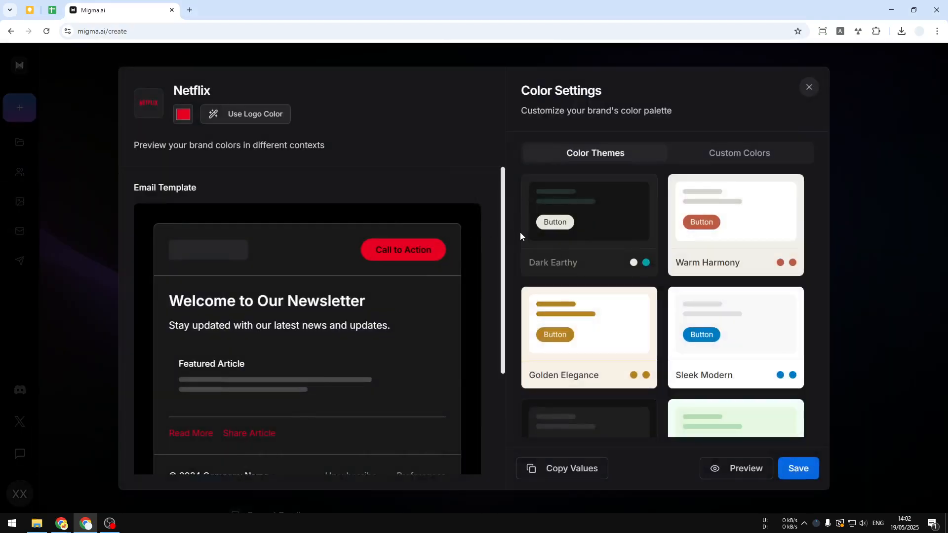
scroll(666, 244, down, 6)
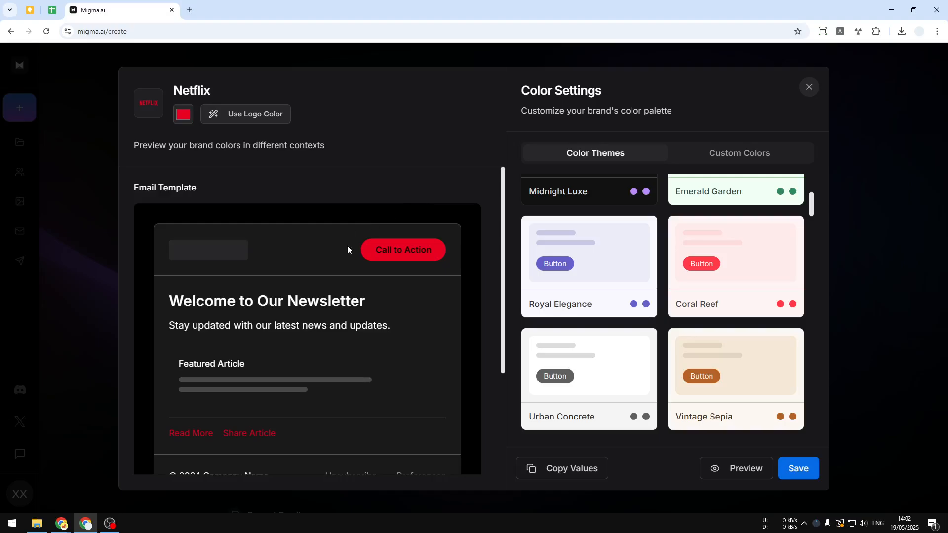
scroll(736, 282, up, 5)
scroll(723, 275, down, 8)
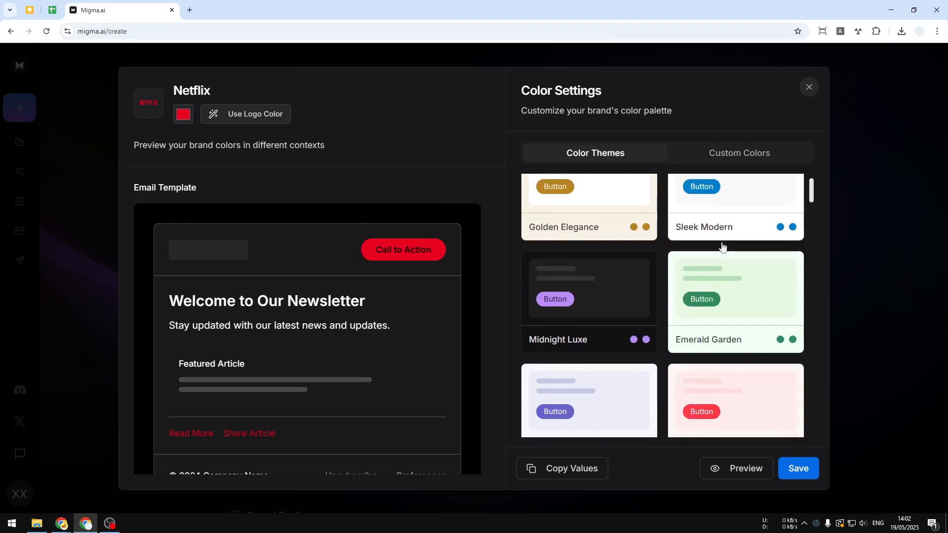
scroll(723, 272, down, 10)
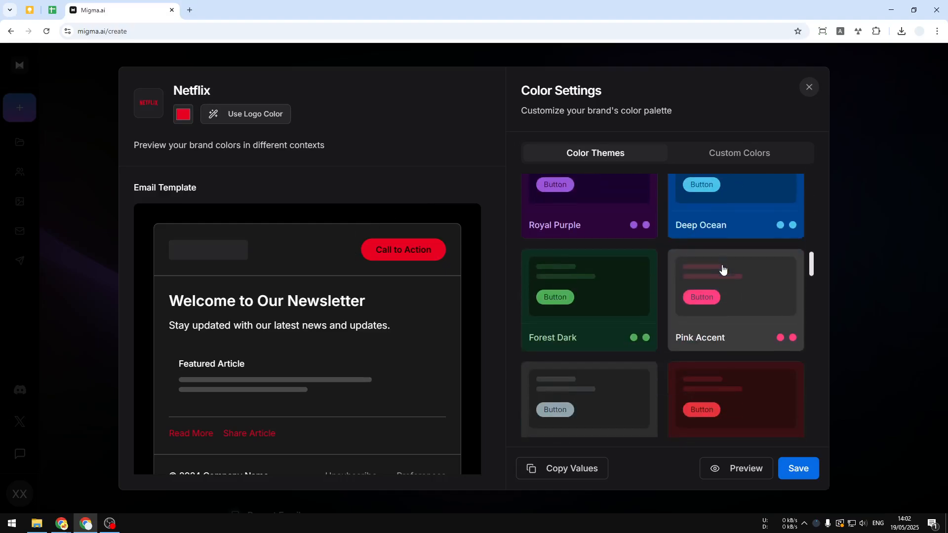
scroll(362, 196, down, 3)
scroll(726, 281, down, 10)
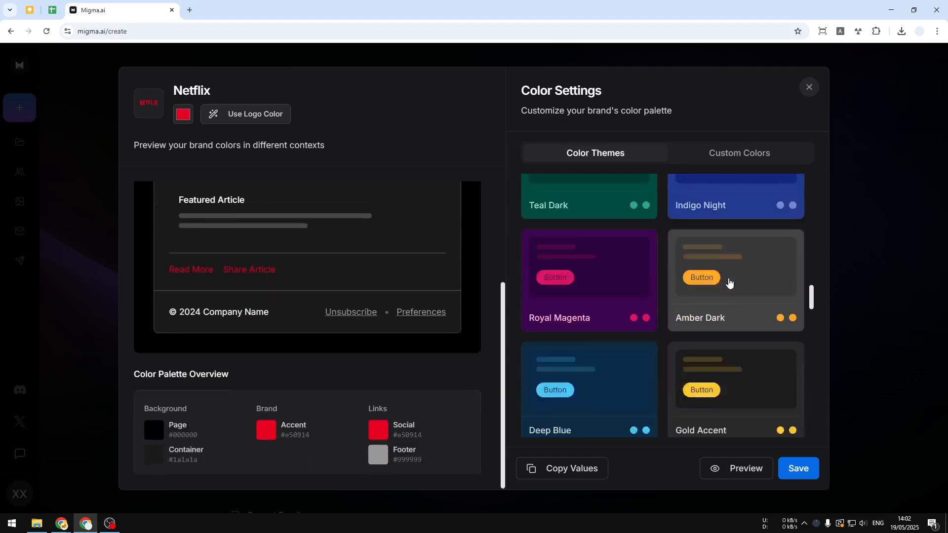
scroll(725, 285, down, 10)
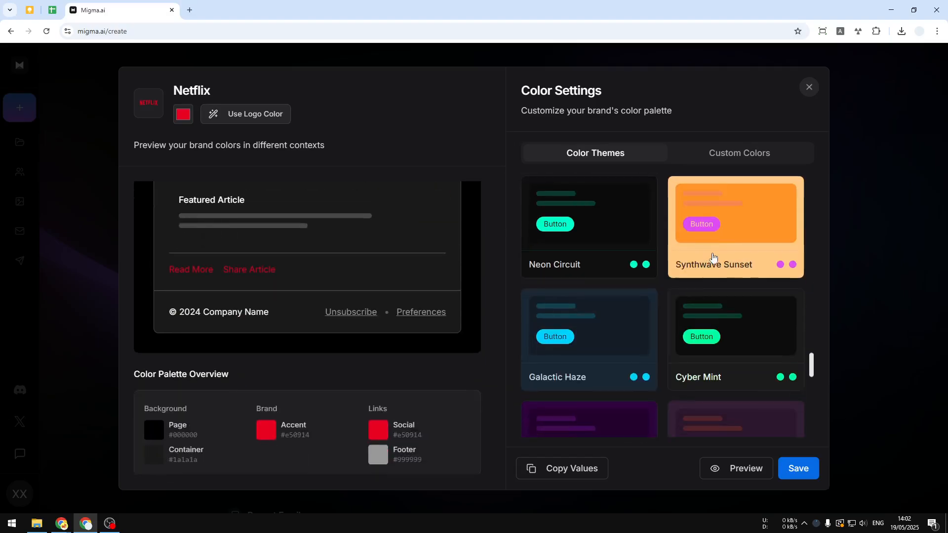
scroll(722, 291, down, 3)
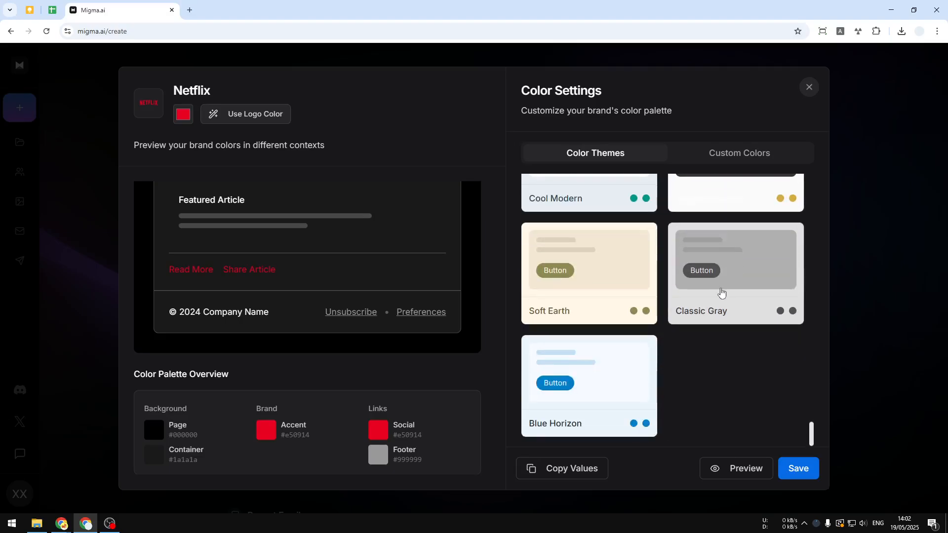
scroll(779, 385, up, 3)
scroll(774, 379, up, 10)
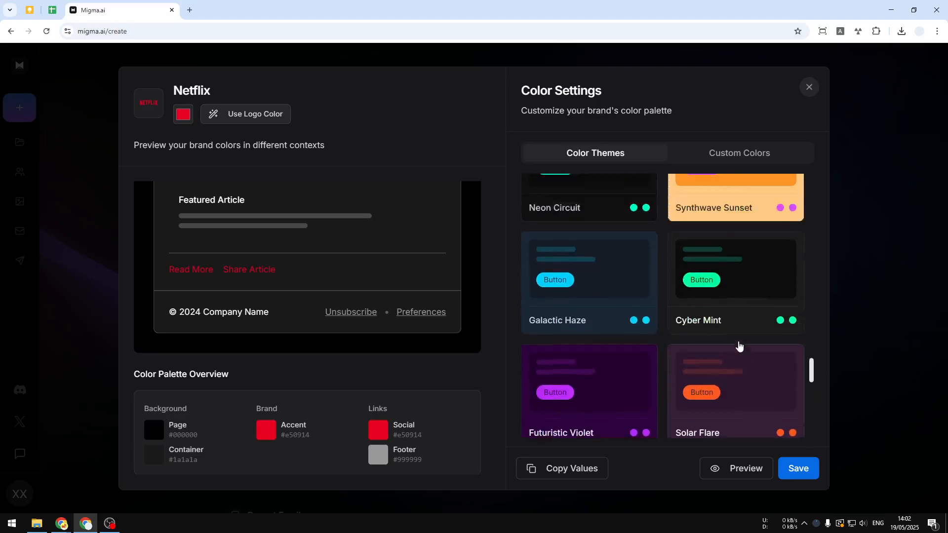
scroll(726, 339, up, 10)
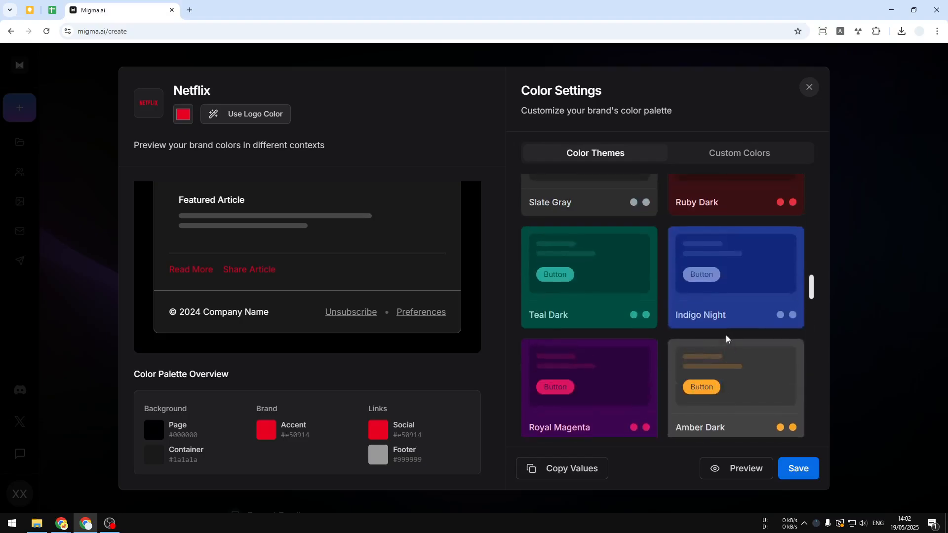
scroll(708, 340, up, 6)
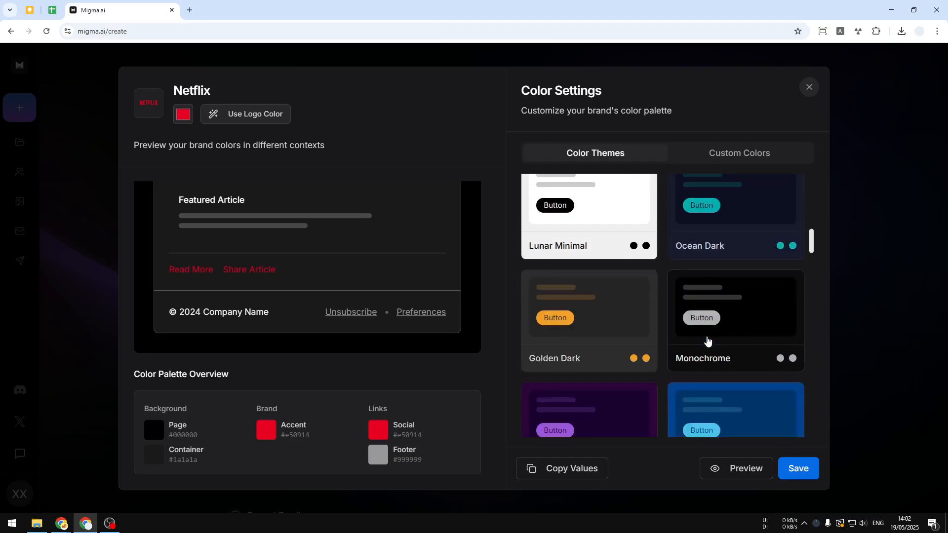
scroll(711, 339, down, 6)
click(733, 340)
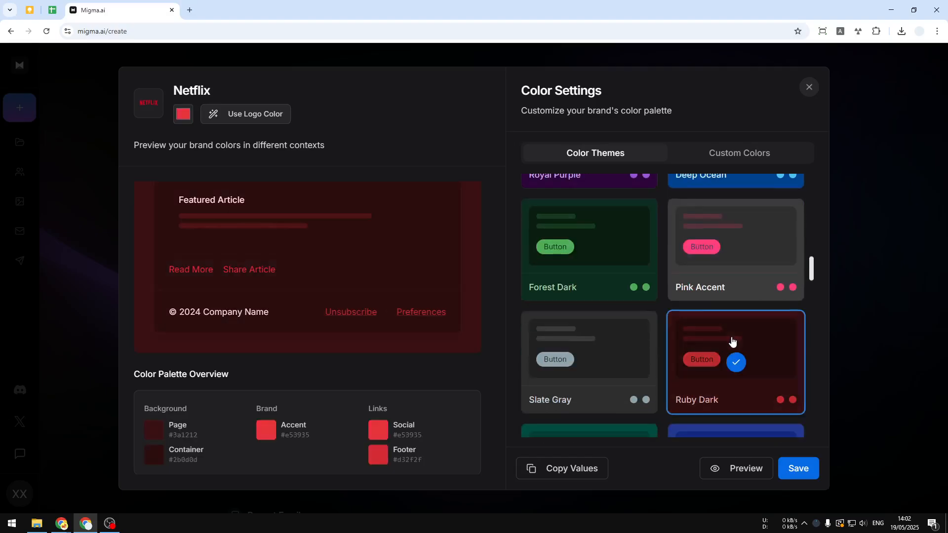
click(796, 466)
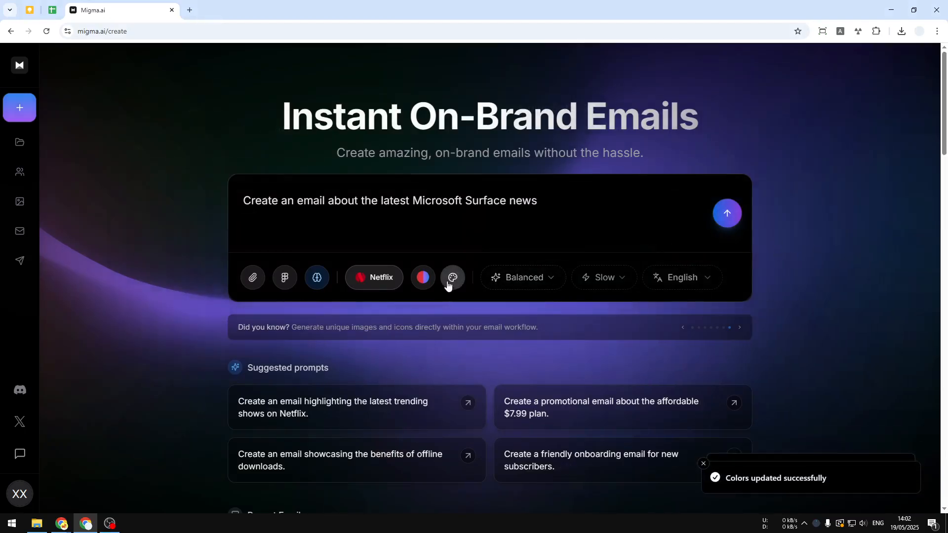
Add the Stockholm Minimalism design style to the email prompt
click(451, 284)
scroll(622, 404, down, 5)
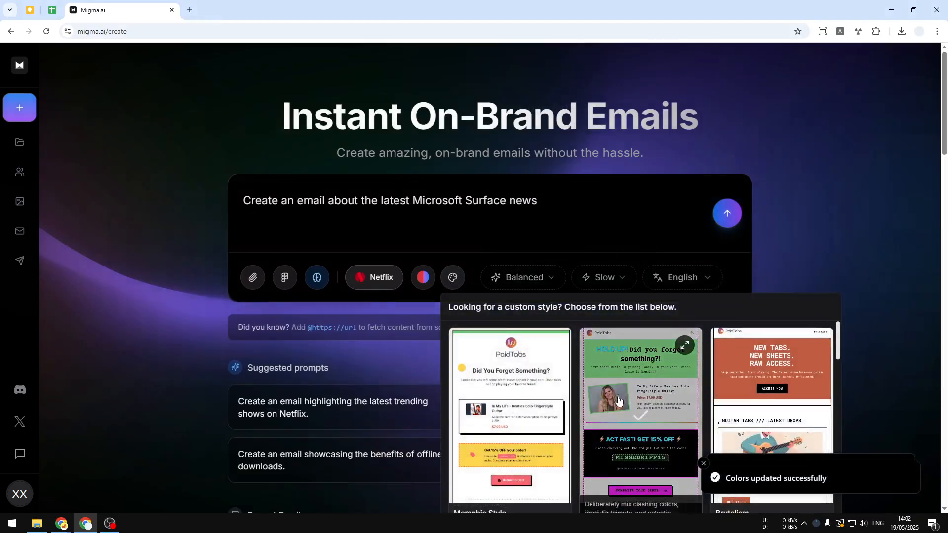
scroll(625, 399, down, 3)
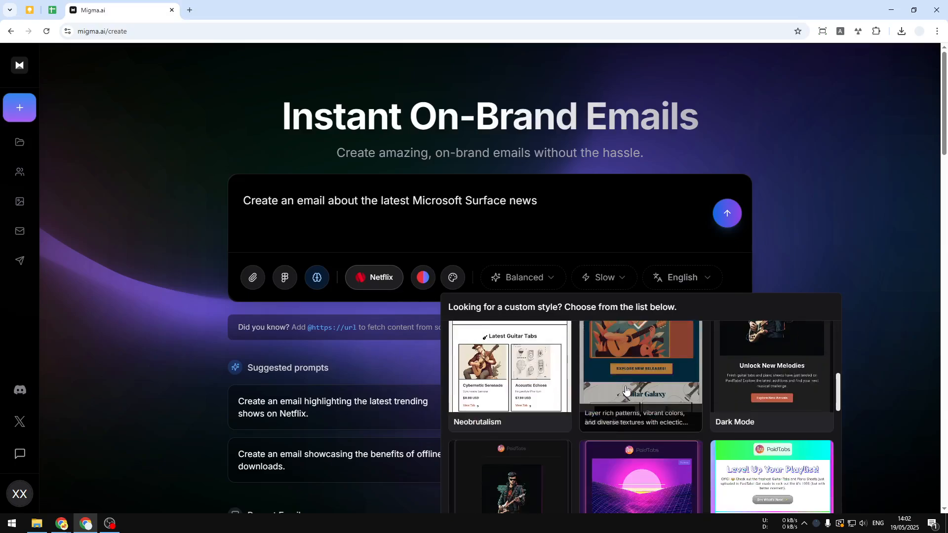
scroll(556, 417, down, 4)
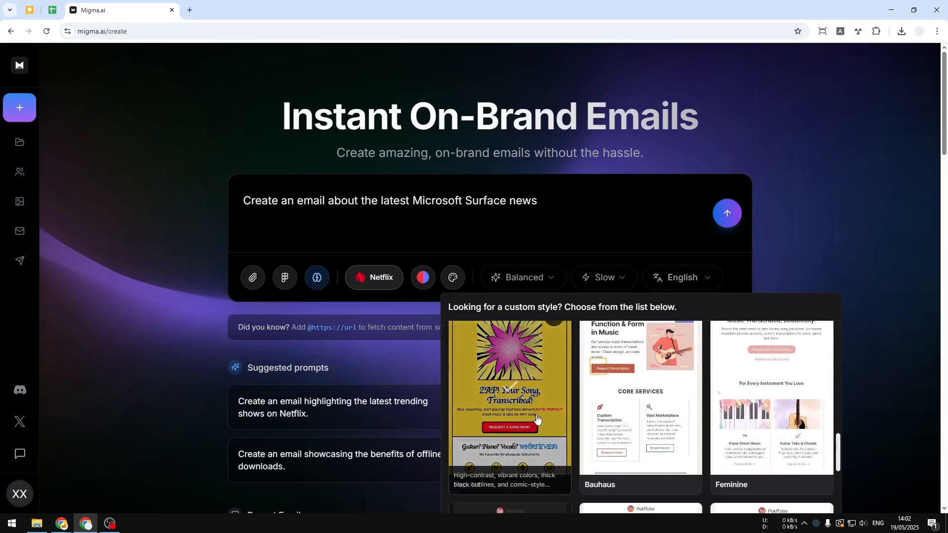
scroll(537, 418, down, 3)
scroll(635, 398, down, 3)
click(637, 381)
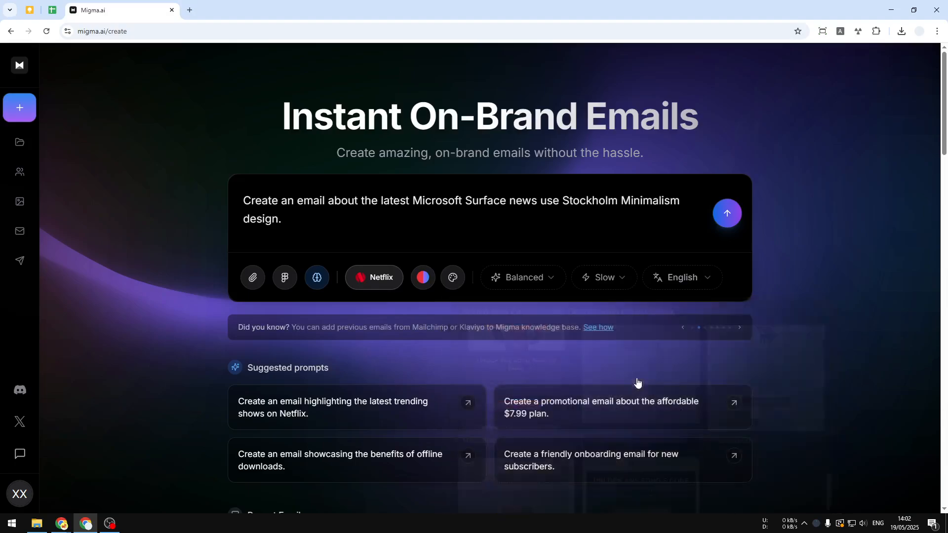
Examine the Balanced model and plan details and the available processing speed options
click(544, 271)
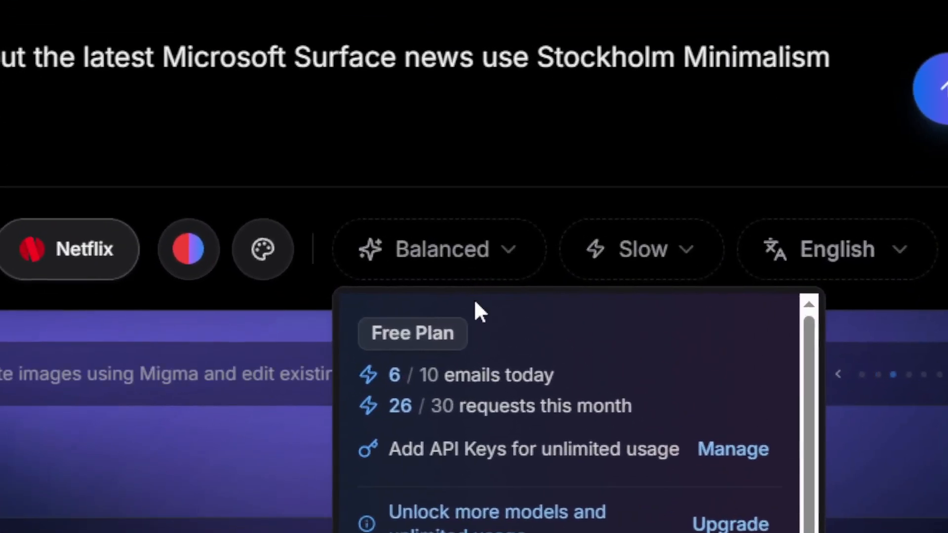
click(664, 256)
click(666, 255)
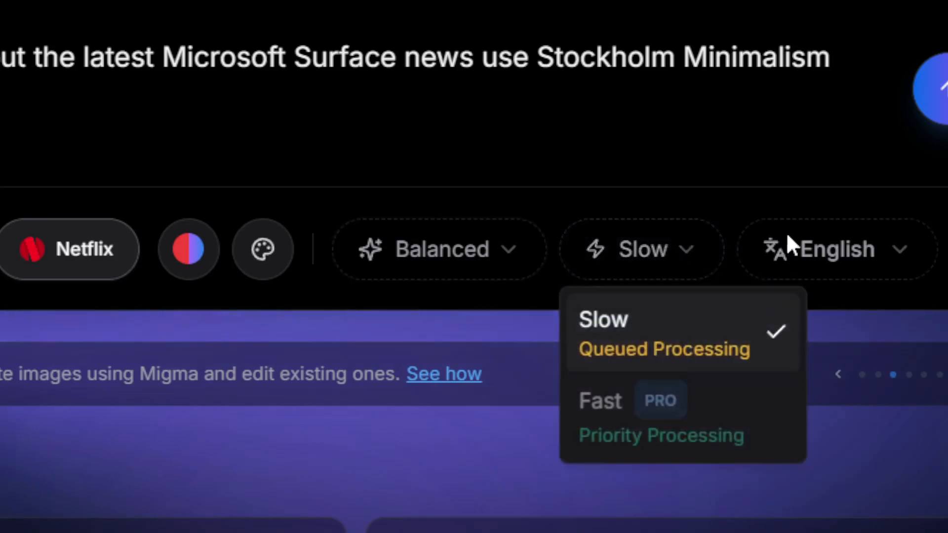
Check the email language options, keep English, and generate the Microsoft Surface email from the prompt
click(842, 250)
click(843, 242)
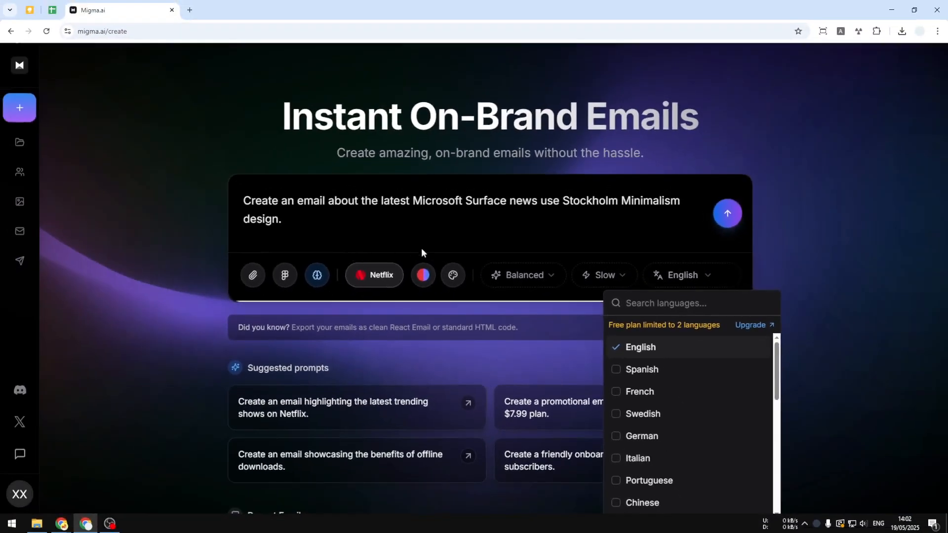
click(319, 219)
click(726, 213)
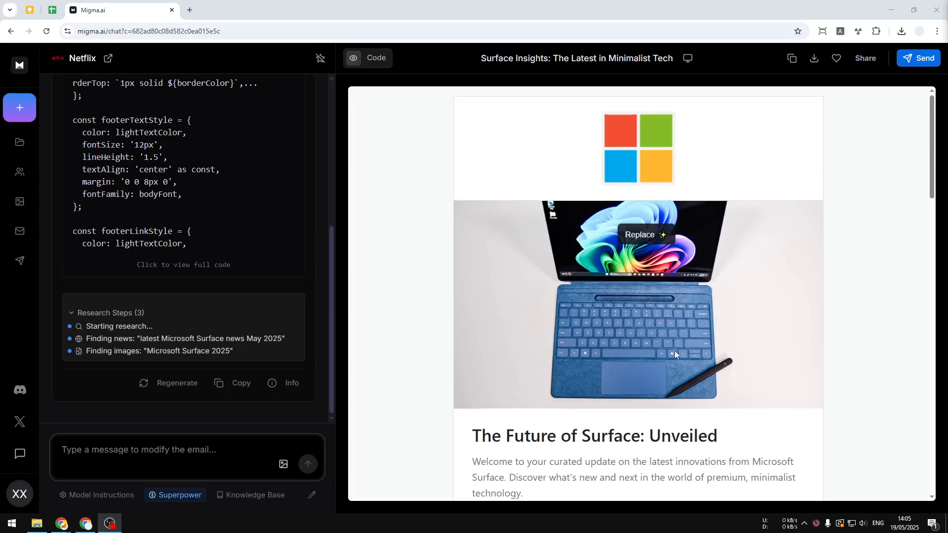
Review the generated Surface email's layout, images and article sections from the header logo to the Experience Surface section
scroll(740, 247, down, 8)
scroll(727, 244, down, 3)
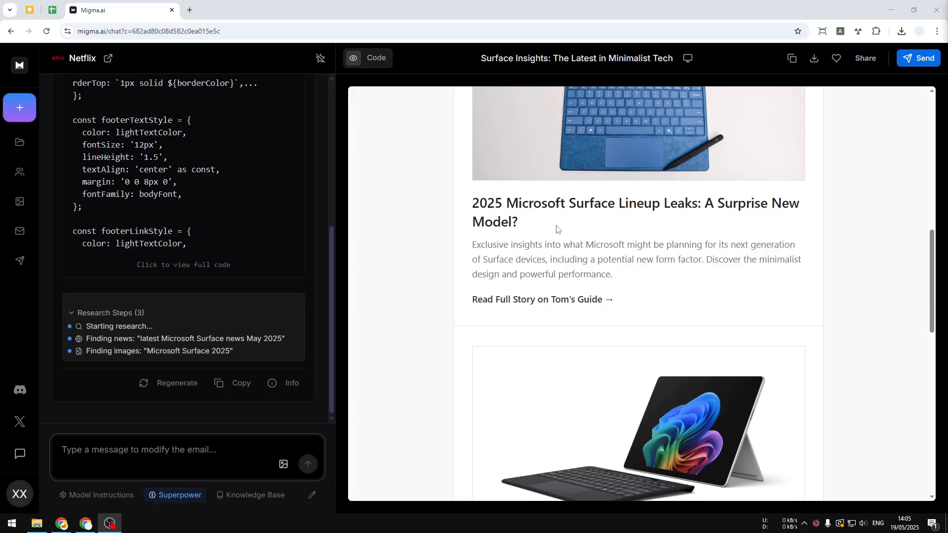
scroll(557, 228, down, 3)
scroll(555, 226, down, 2)
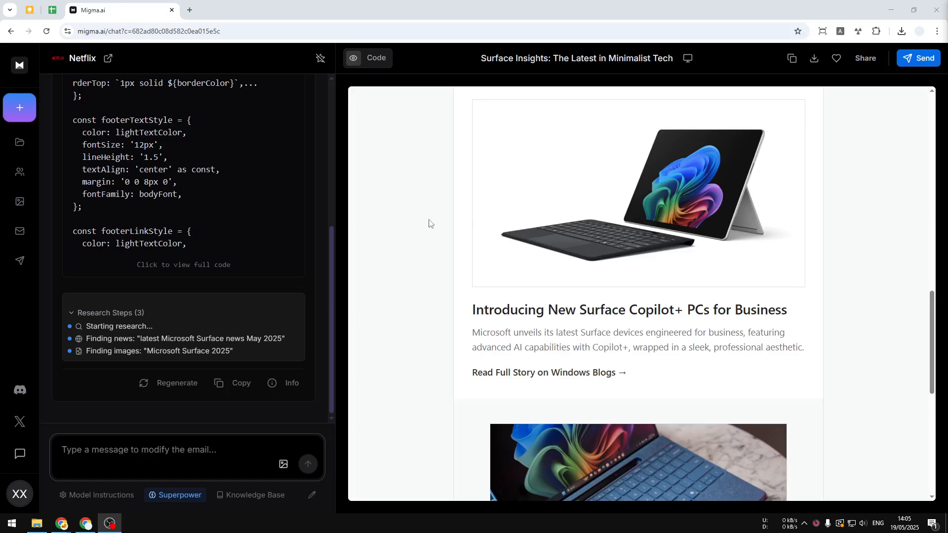
scroll(447, 237, down, 4)
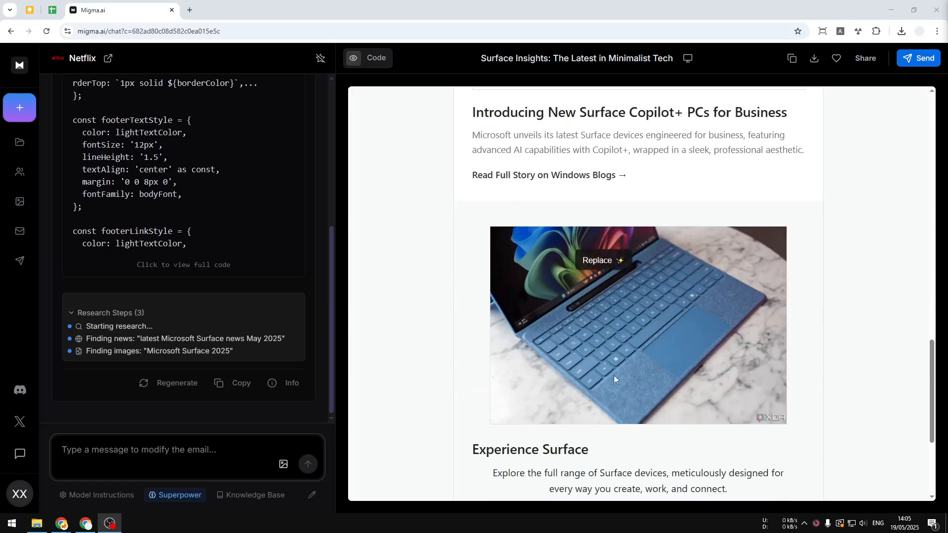
scroll(516, 339, down, 4)
scroll(547, 299, up, 10)
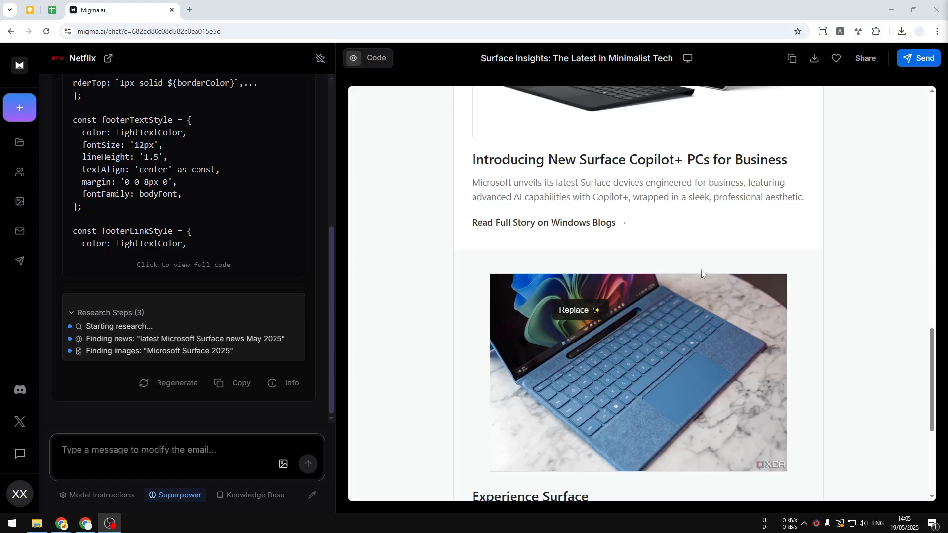
scroll(644, 286, up, 6)
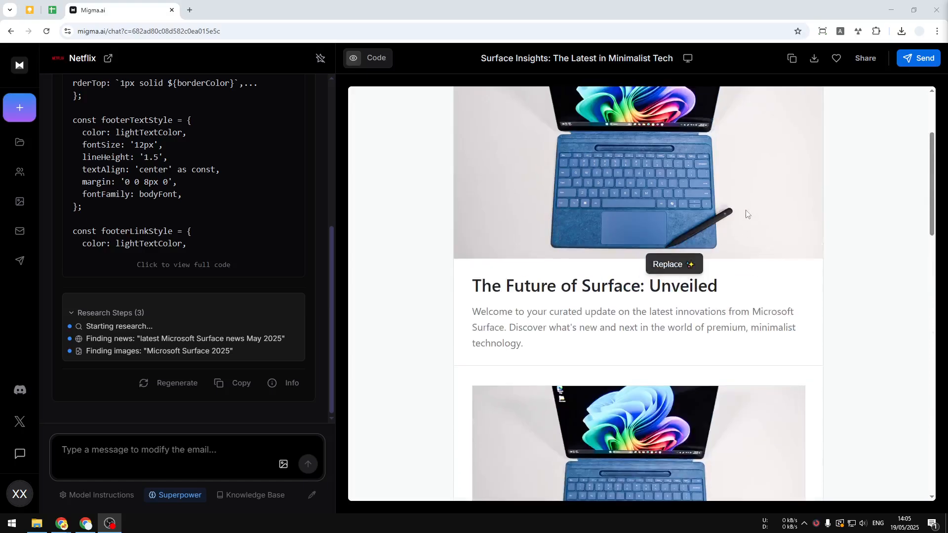
scroll(667, 215, up, 3)
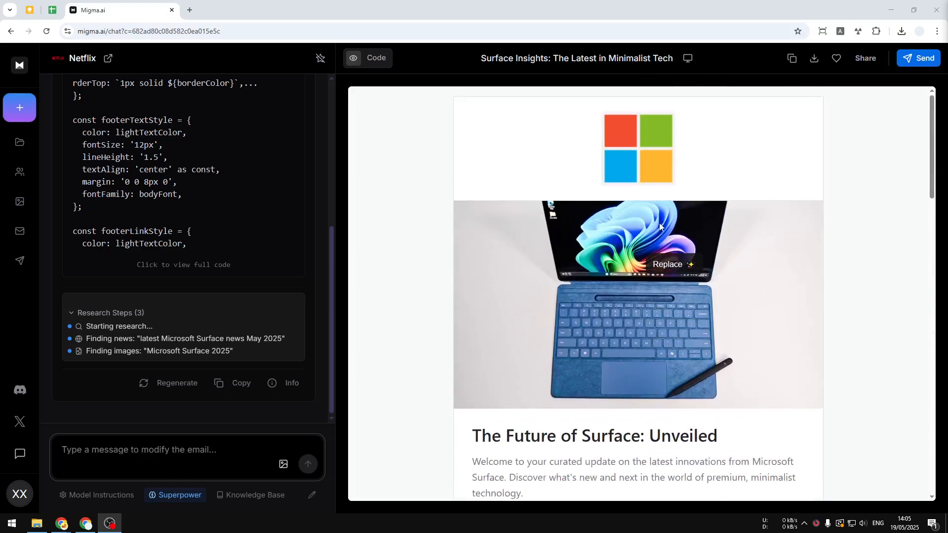
scroll(603, 207, down, 4)
scroll(576, 283, down, 4)
scroll(602, 291, up, 8)
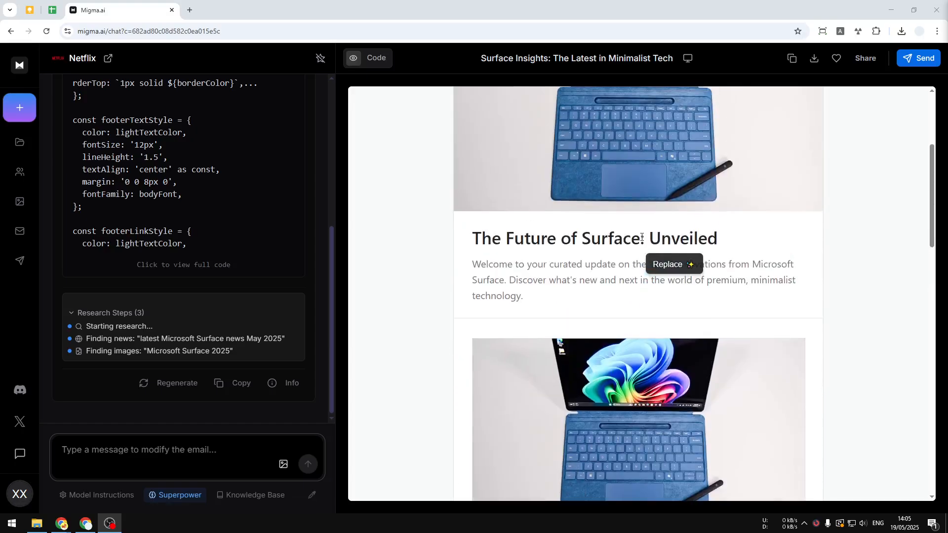
Examine the AI image replacement options for the hero image and the form for sending the email
click(625, 291)
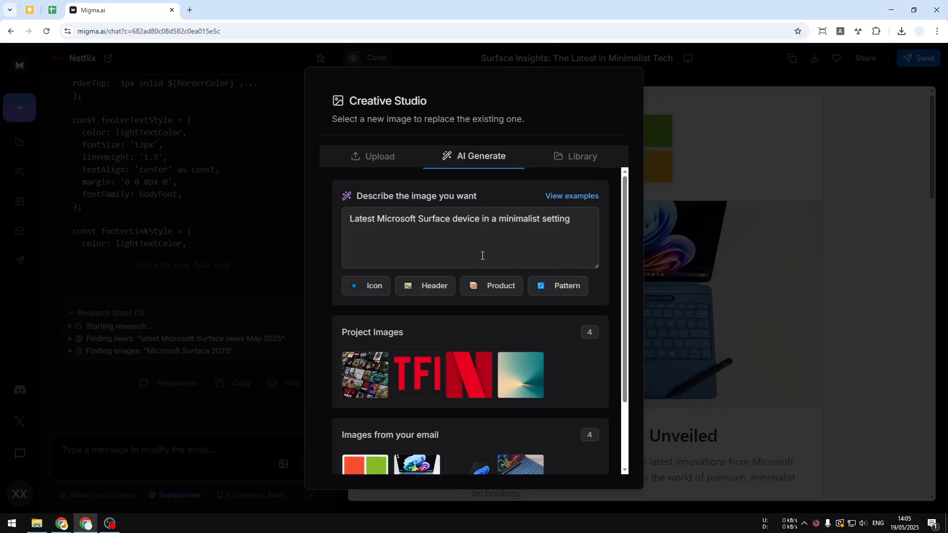
click(665, 224)
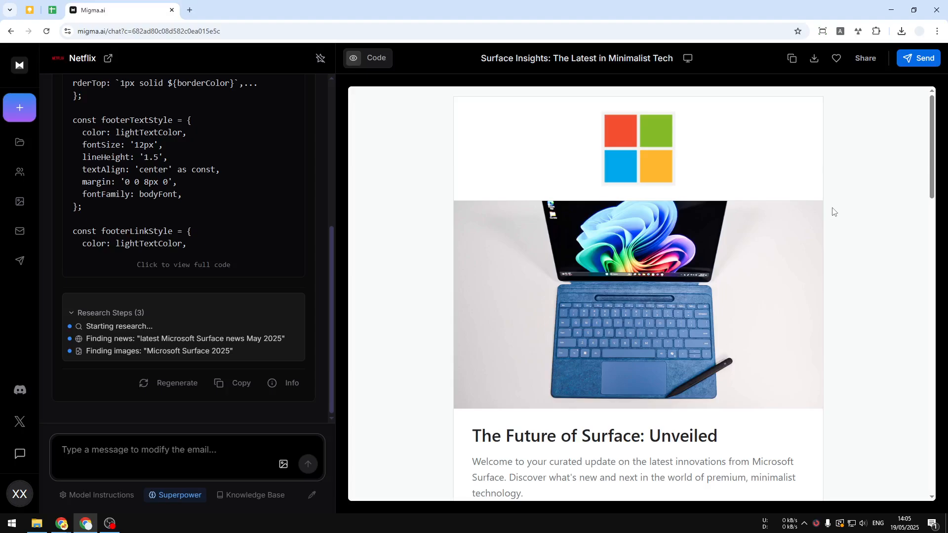
click(921, 58)
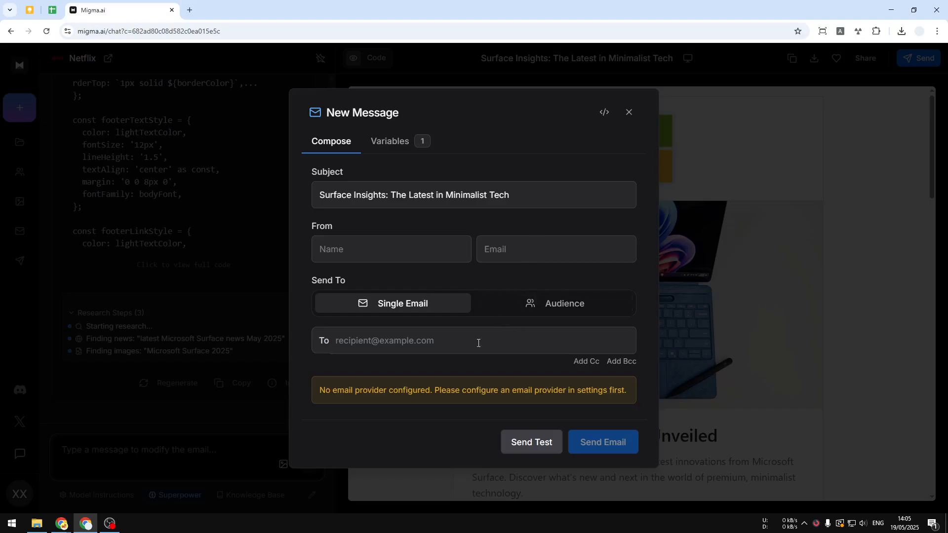
click(628, 112)
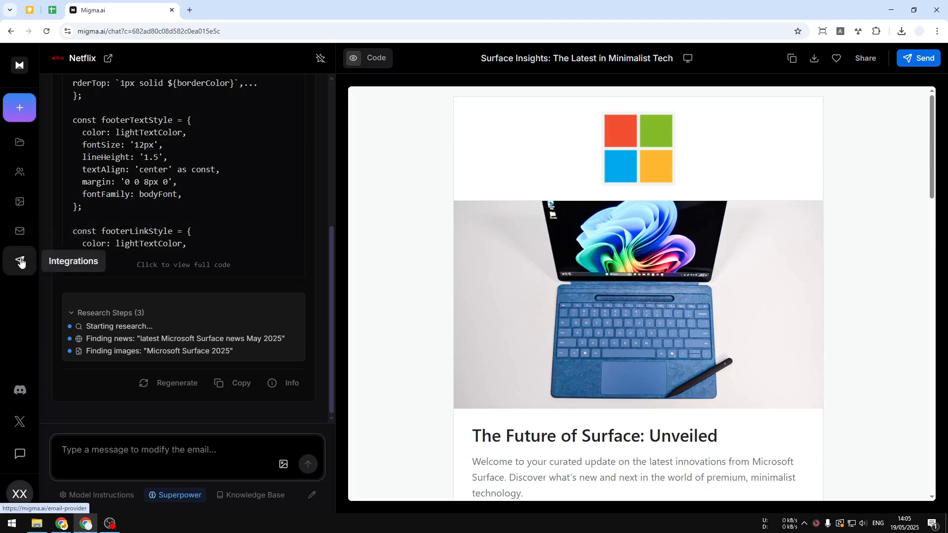
Open the Integrations page in a separate browser tab, view the email delivery providers, and return to the generated email
right_click(21, 260)
click(35, 271)
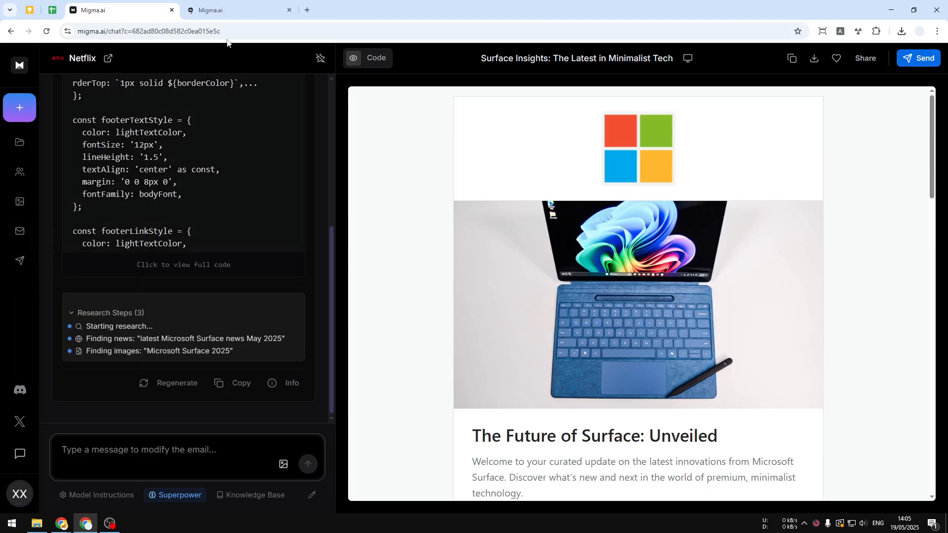
click(225, 3)
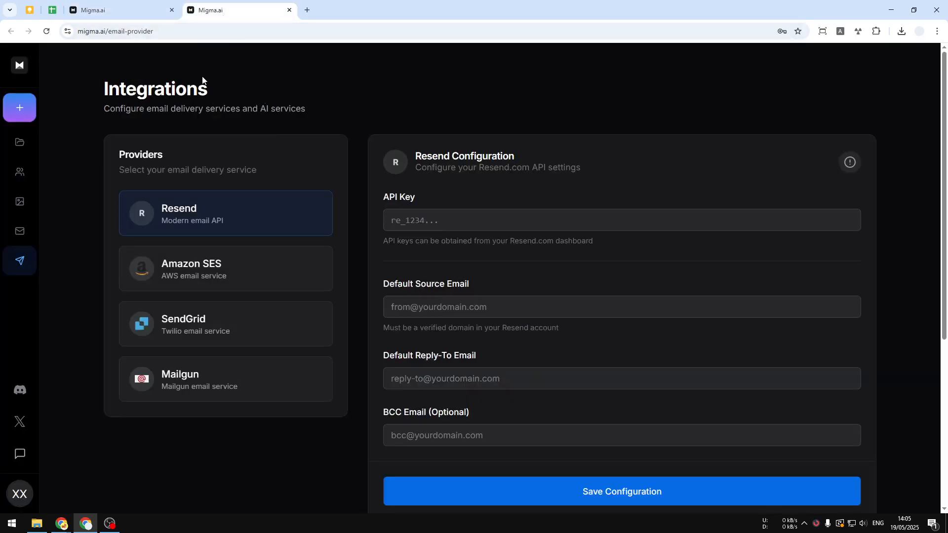
click(148, 10)
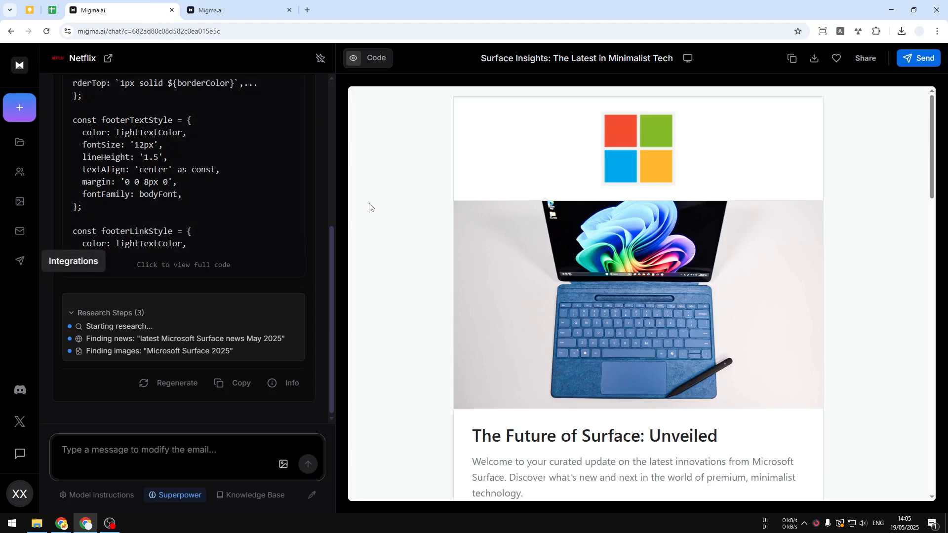
Display the generated email's code as HTML and copy all of it
mouse_move(469, 226)
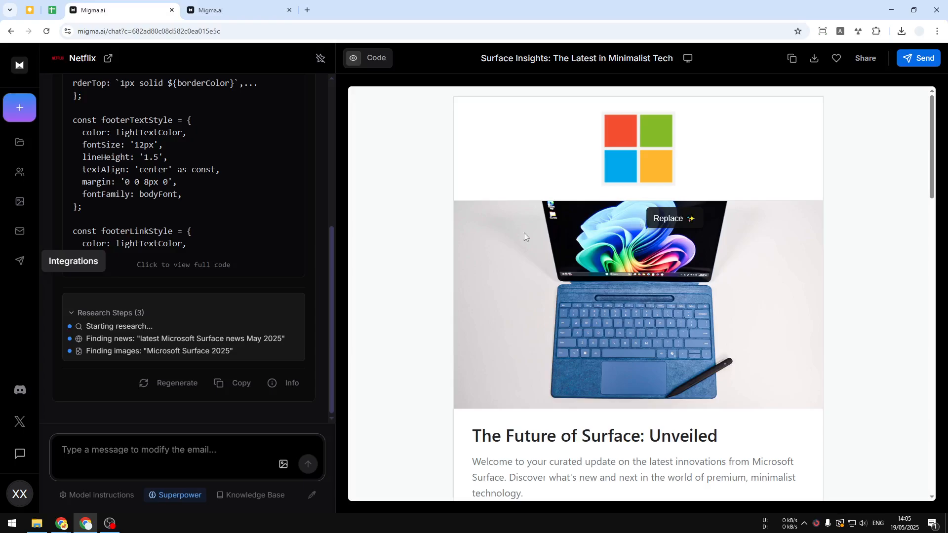
click(383, 59)
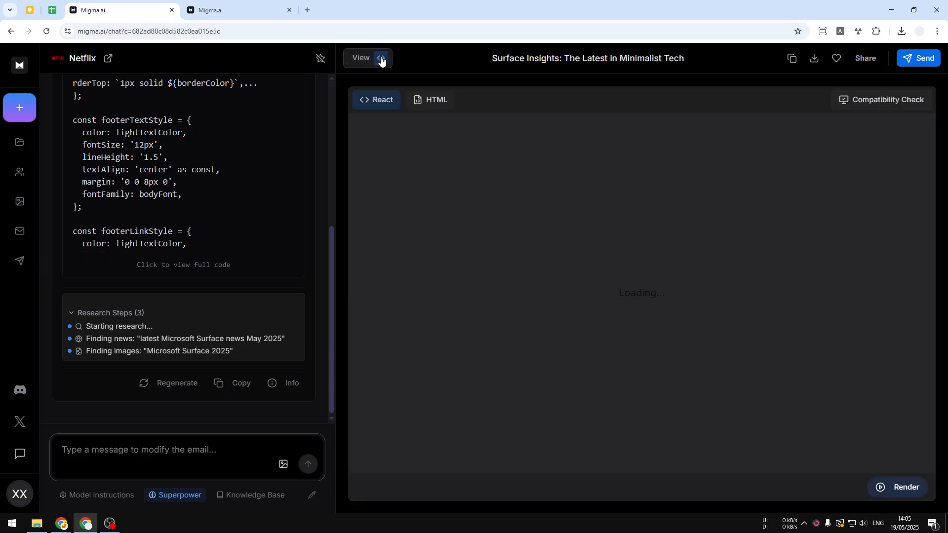
click(428, 103)
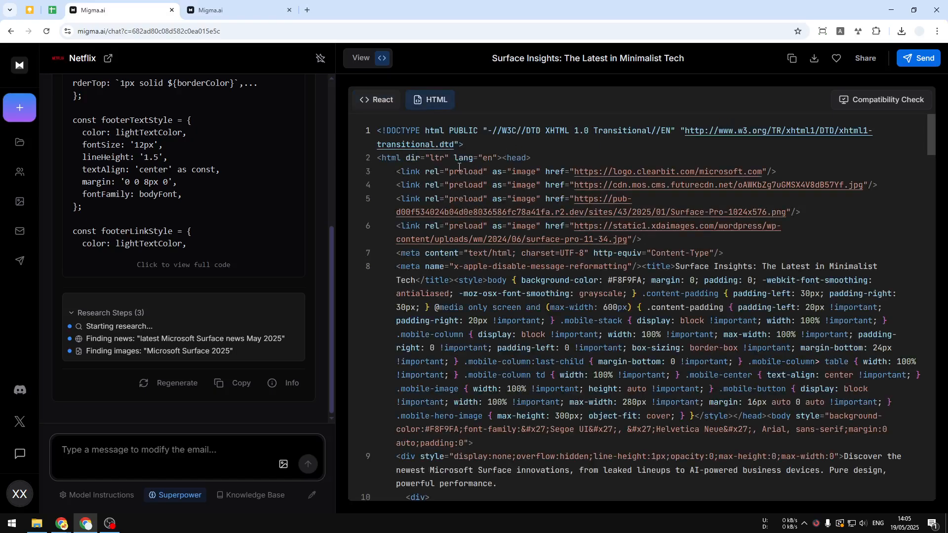
right_click(531, 145)
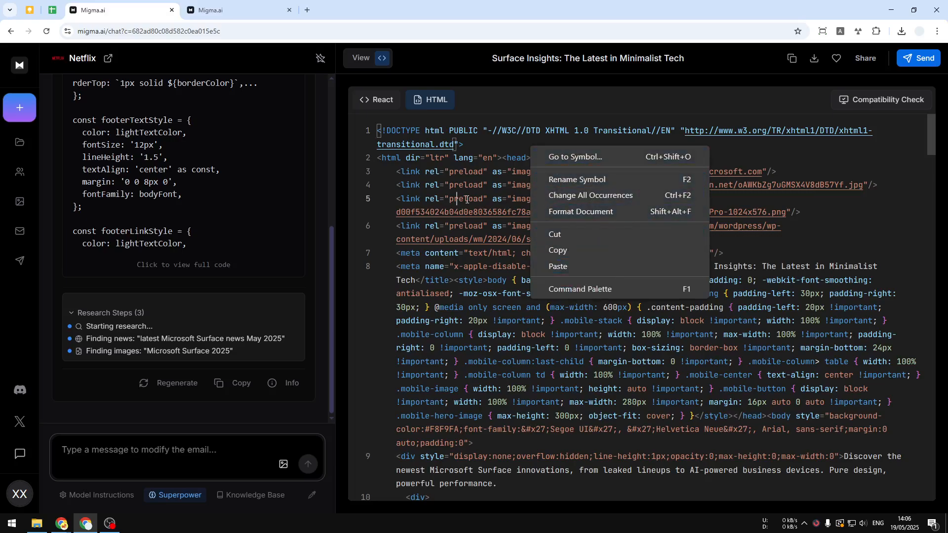
key(Escape)
key(ctrl+a)
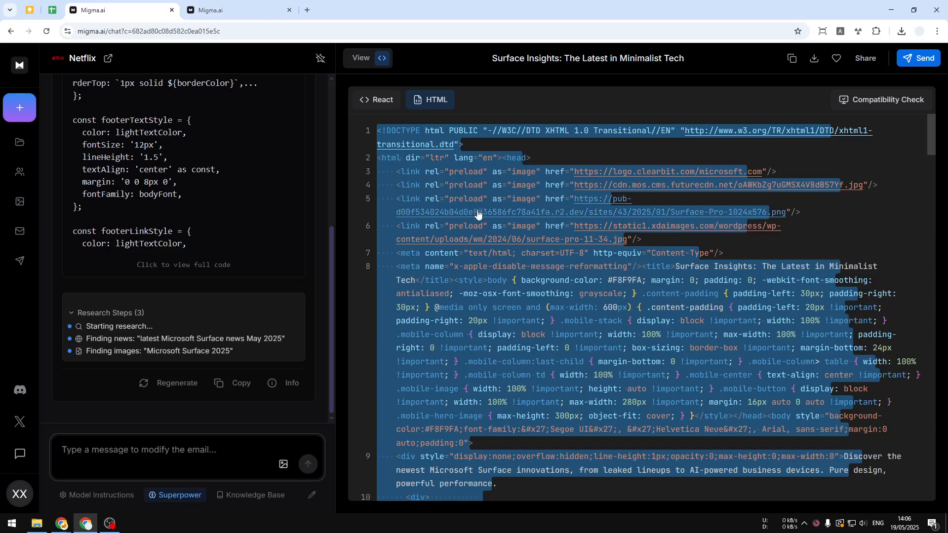
Open the Real-time HTML Editor at htmledit.squarefree.com in a new browser tab and replace its sample code with the copied email HTML
click(307, 10)
text(html)
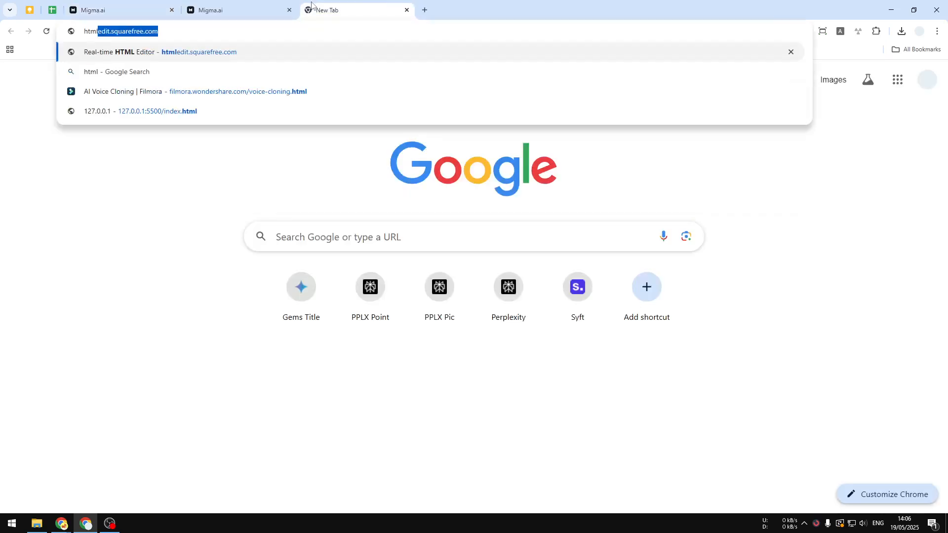
key(Return)
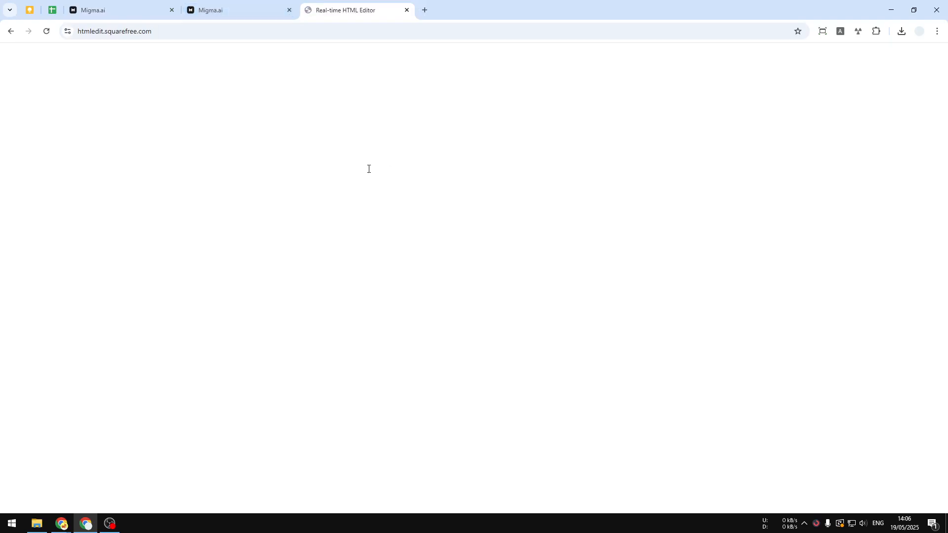
key(Delete)
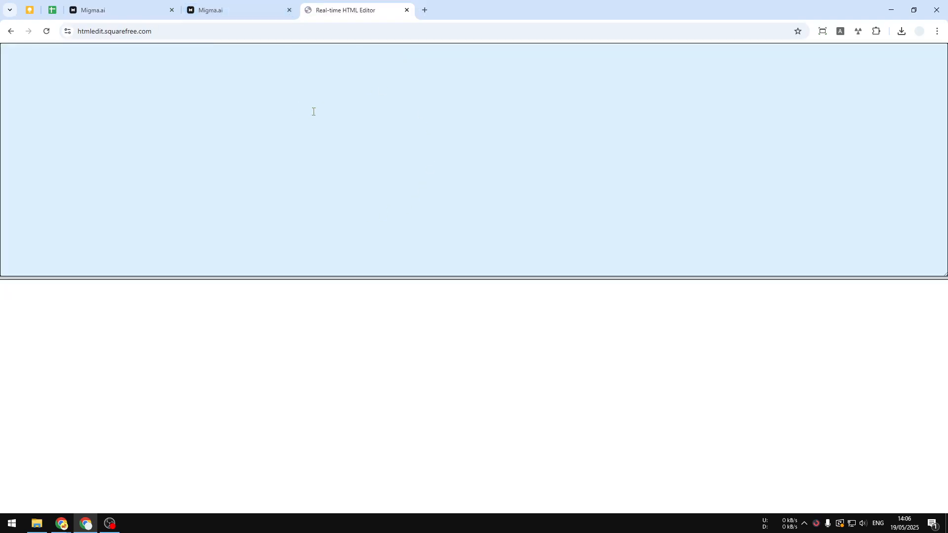
right_click(314, 112)
click(335, 209)
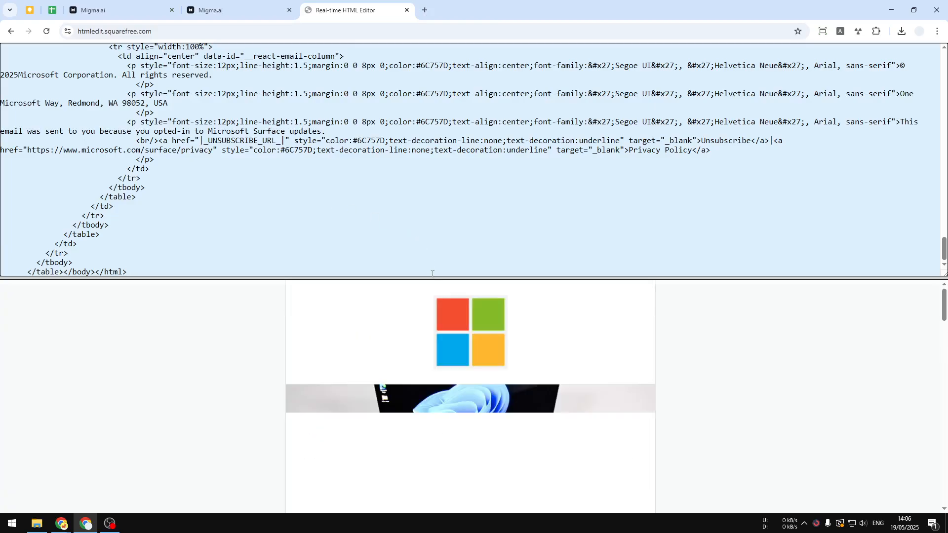
Enlarge the HTML editor's preview area to almost the full page height and review the rendered Surface email
drag(432, 277, 470, 51)
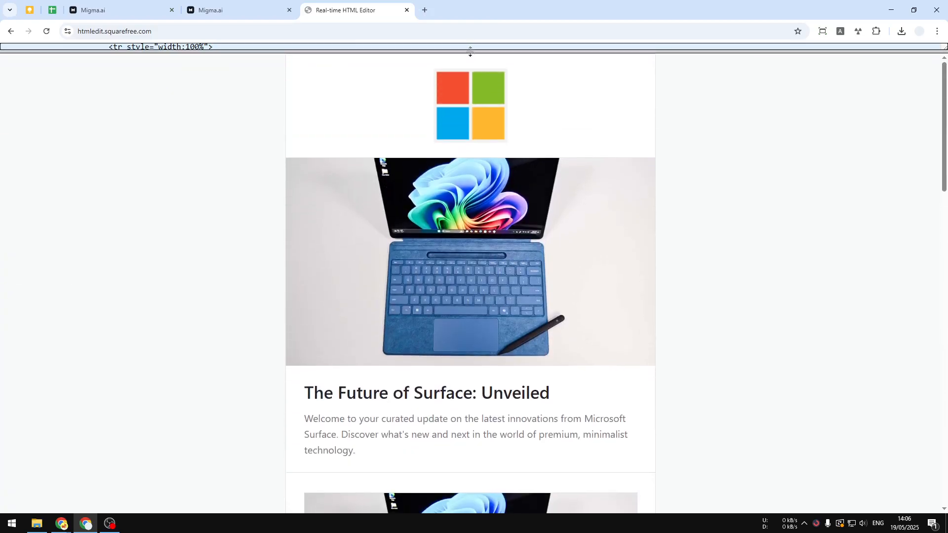
click(118, 10)
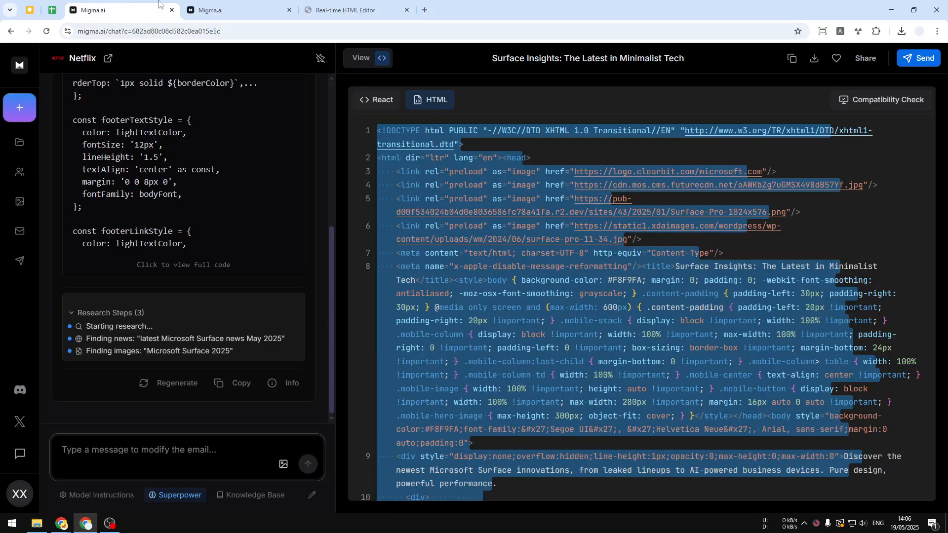
click(345, 7)
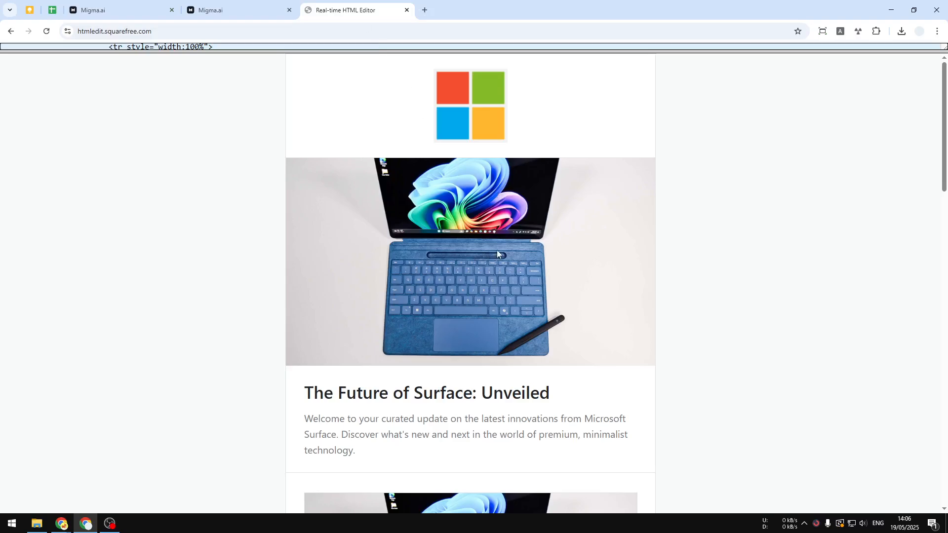
scroll(497, 252, down, 10)
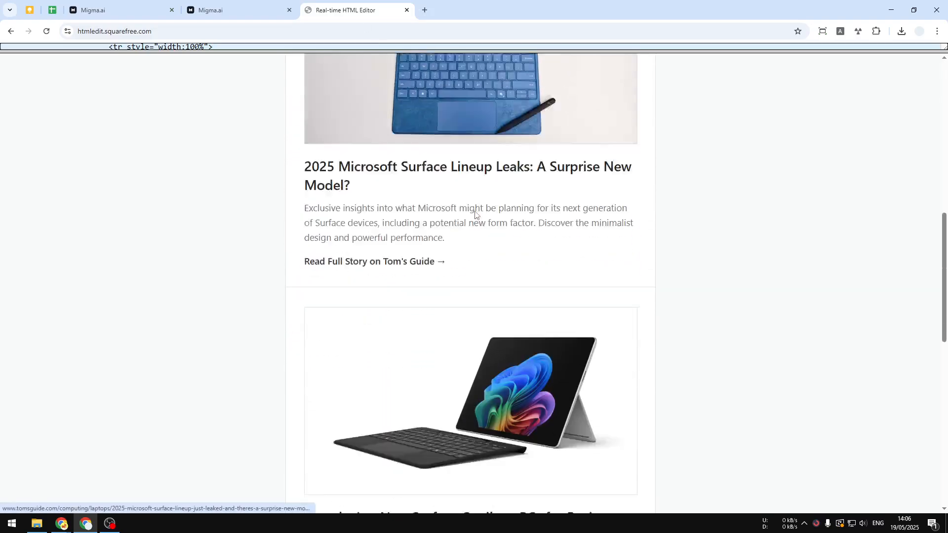
scroll(475, 214, down, 2)
Switch back to Migma.ai and return to the email creation page
click(141, 5)
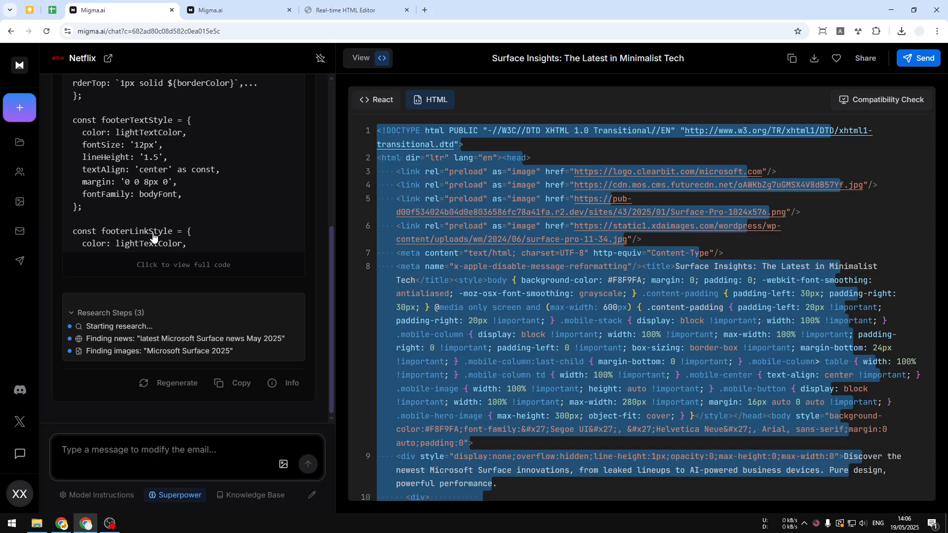
click(19, 73)
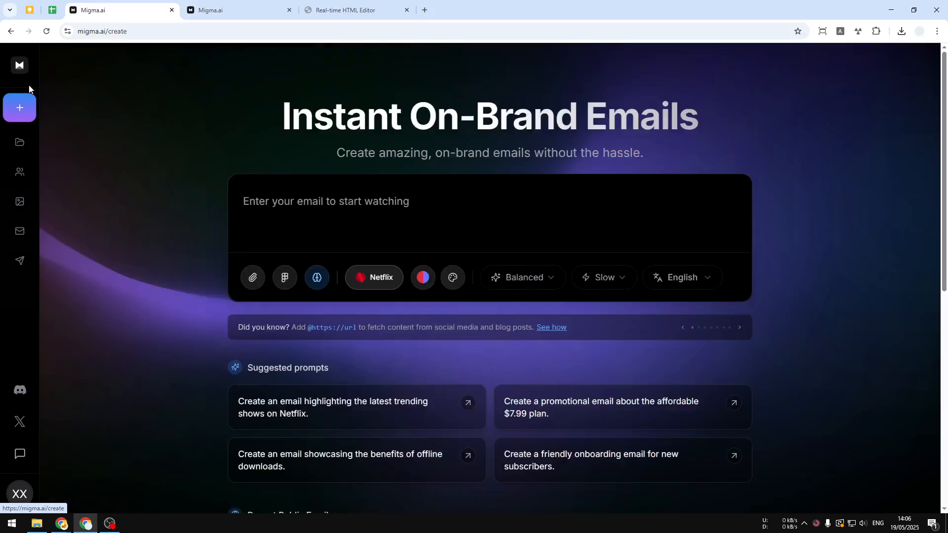